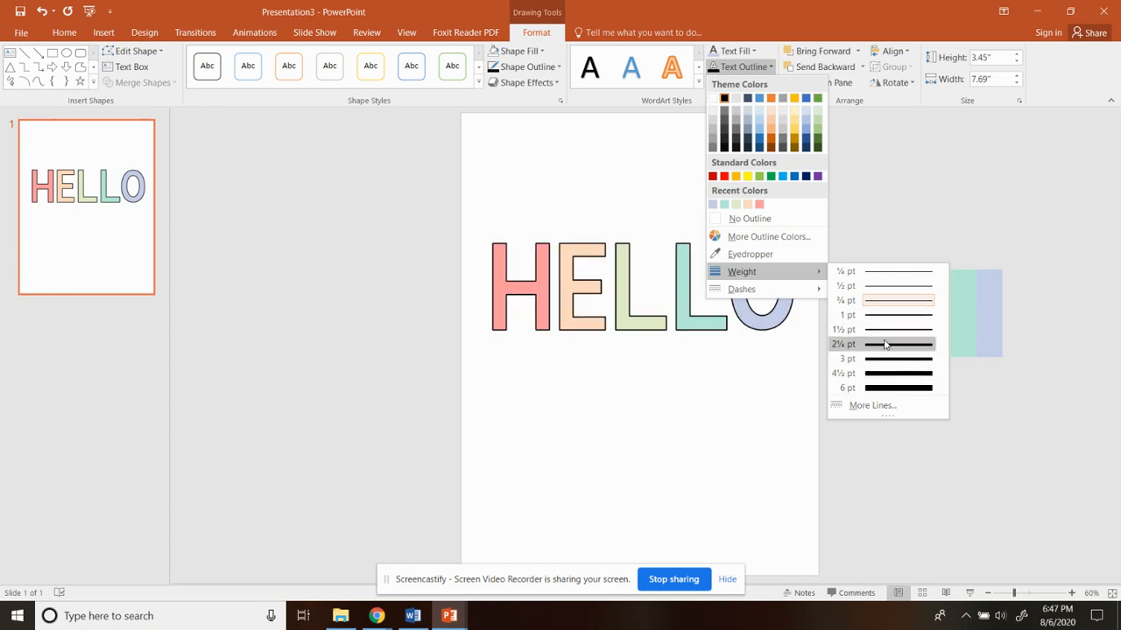
Set the HELLO text outline weight to 2¼ pt and paste a duplicate of the text box directly below the original.
click(884, 344)
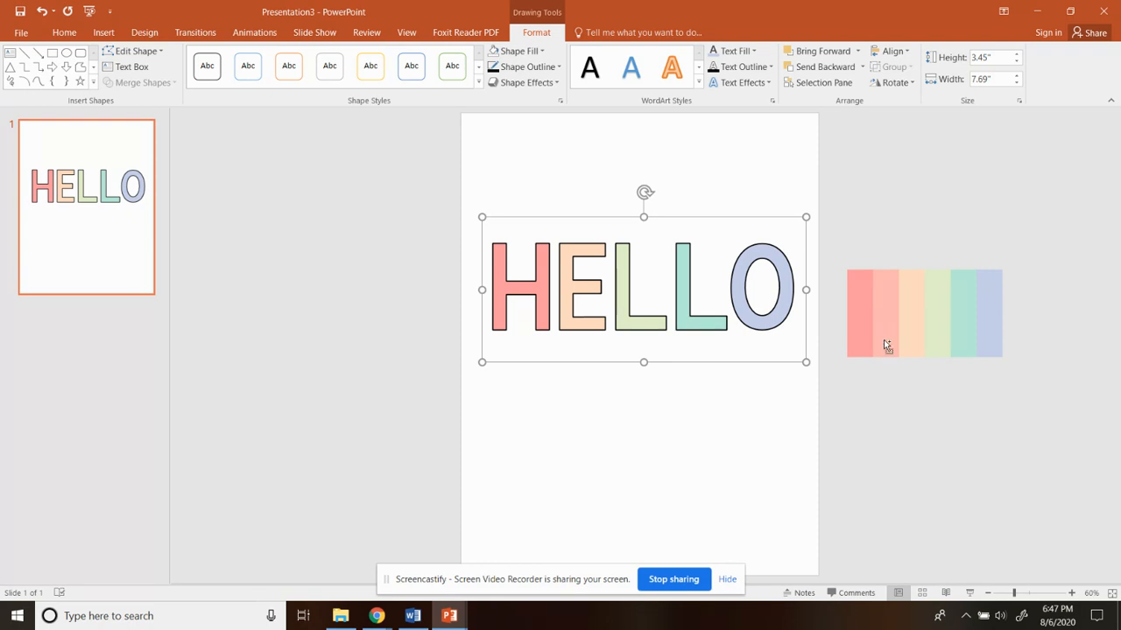
key(ctrl+v)
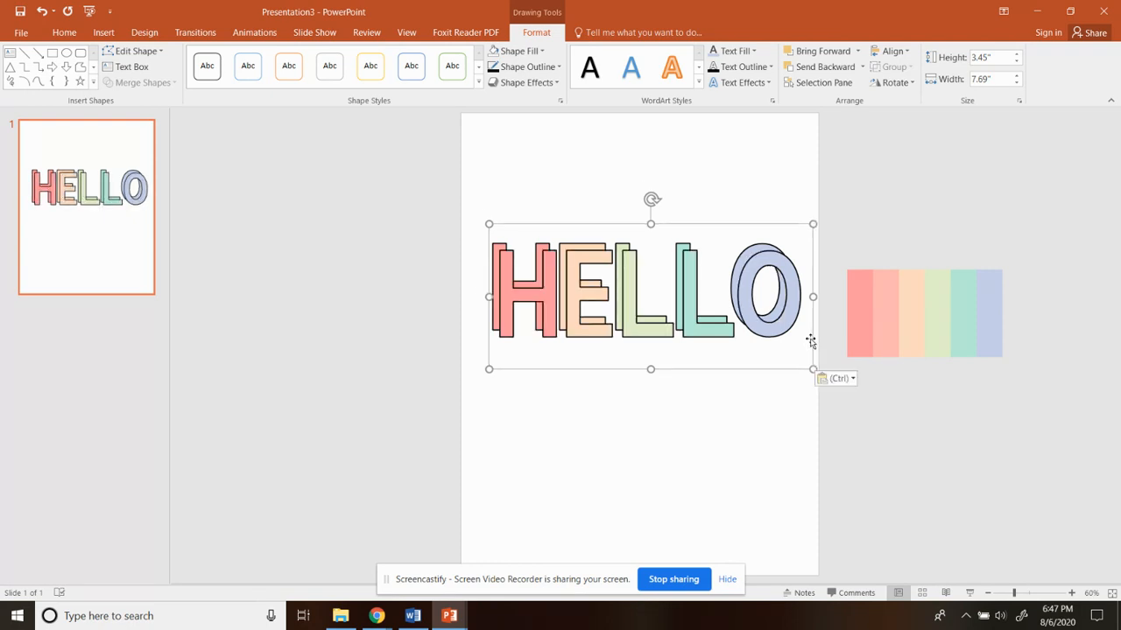
drag(814, 341, 807, 422)
Remove the text outline from the upper HELLO.
click(792, 272)
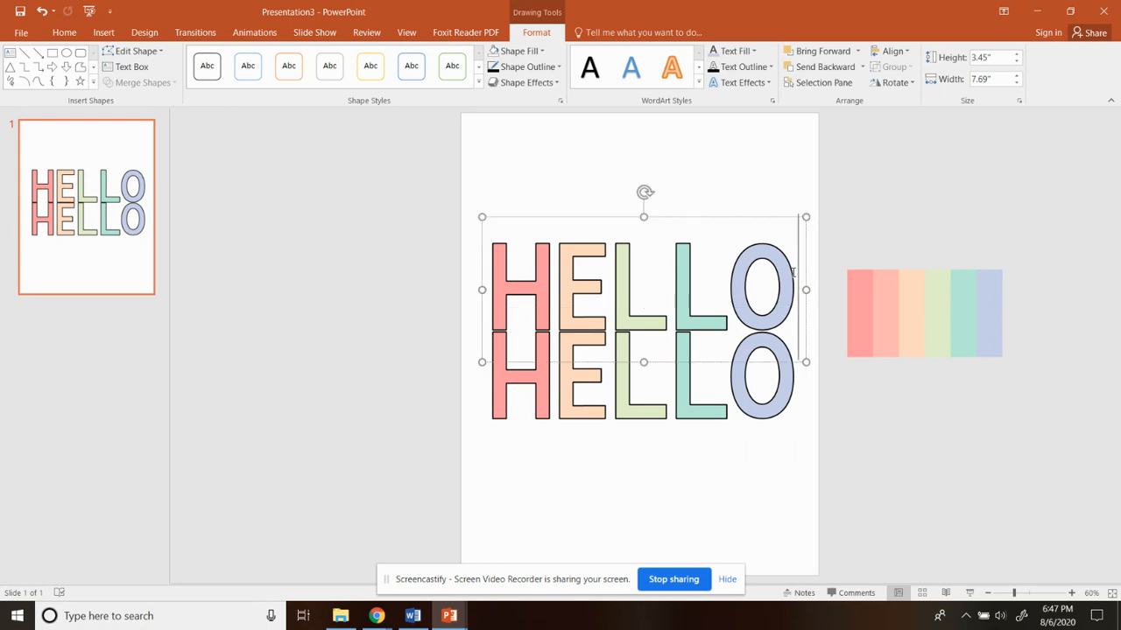
click(732, 69)
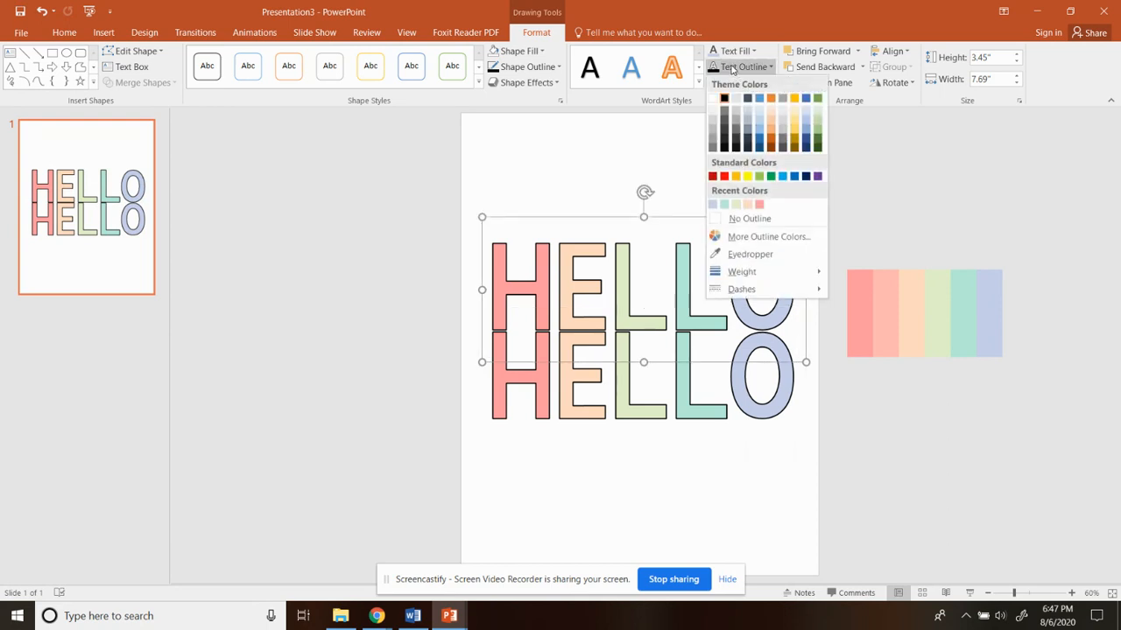
click(750, 219)
Change the font color of all letters in the lower, outlined HELLO to white.
click(801, 396)
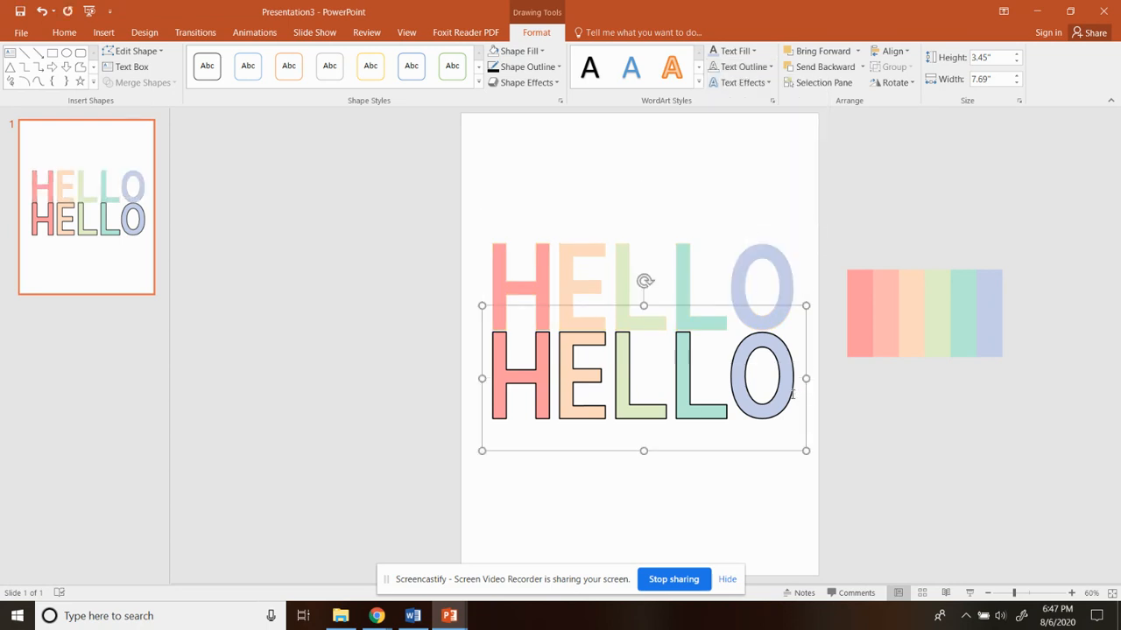
triple_click(793, 394)
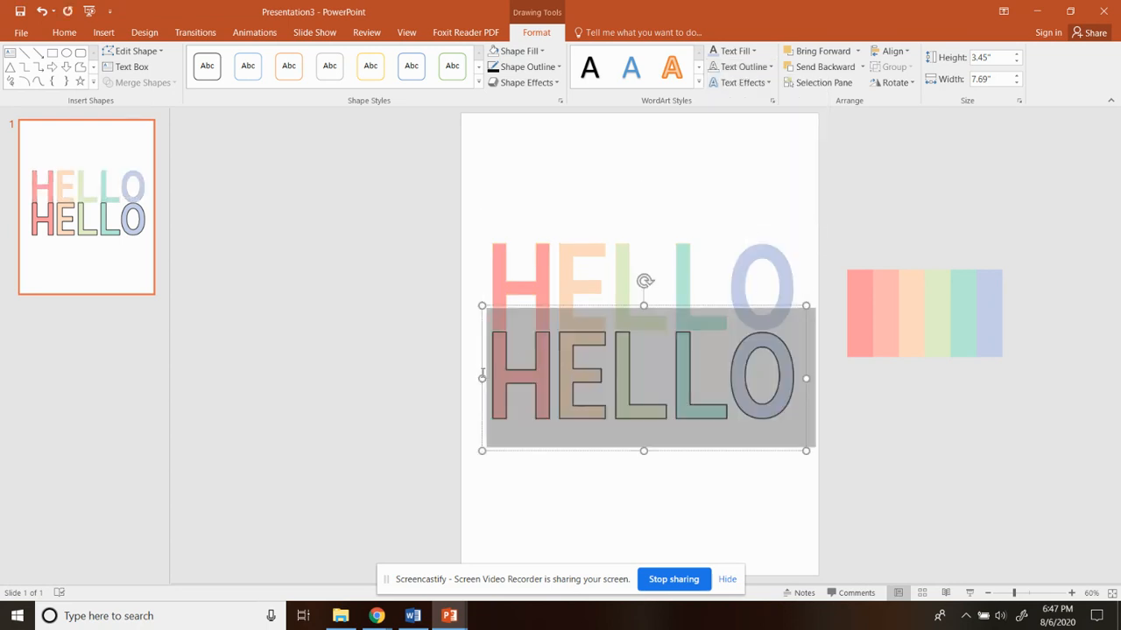
click(66, 33)
click(338, 80)
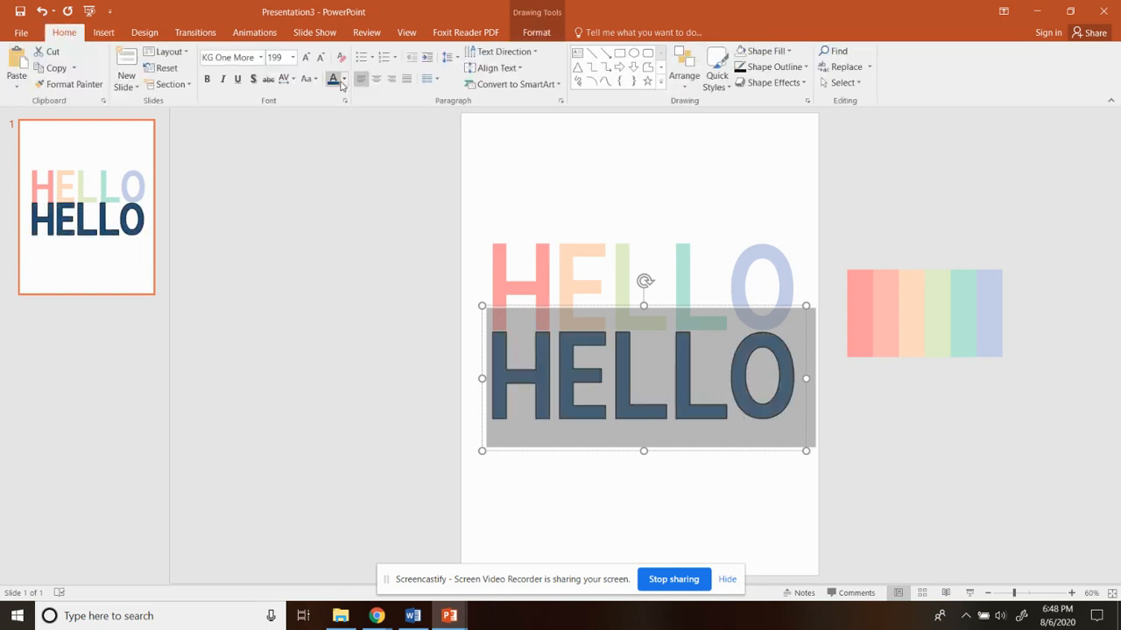
click(344, 80)
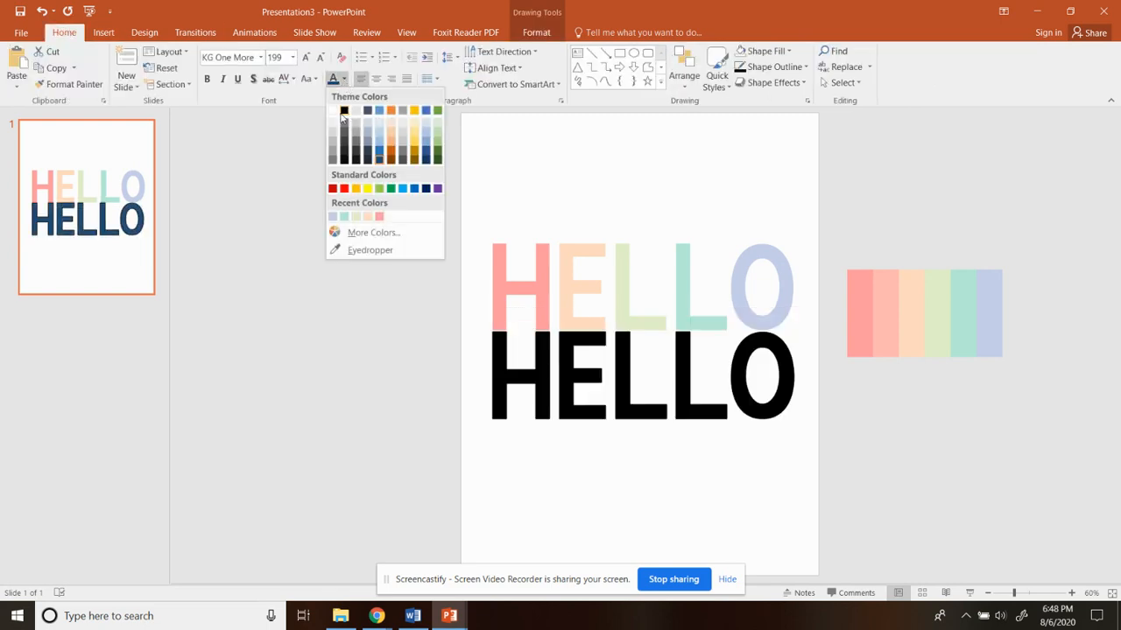
click(333, 111)
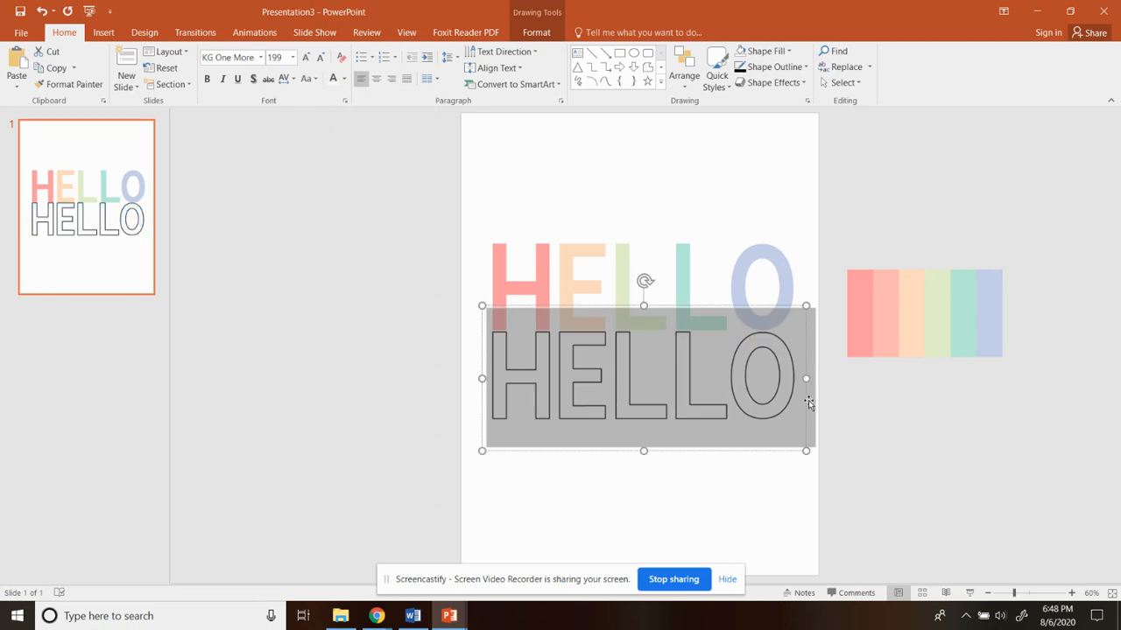
Remove the text fill from the outlined HELLO and align it exactly over the colored HELLO.
drag(808, 400, 807, 321)
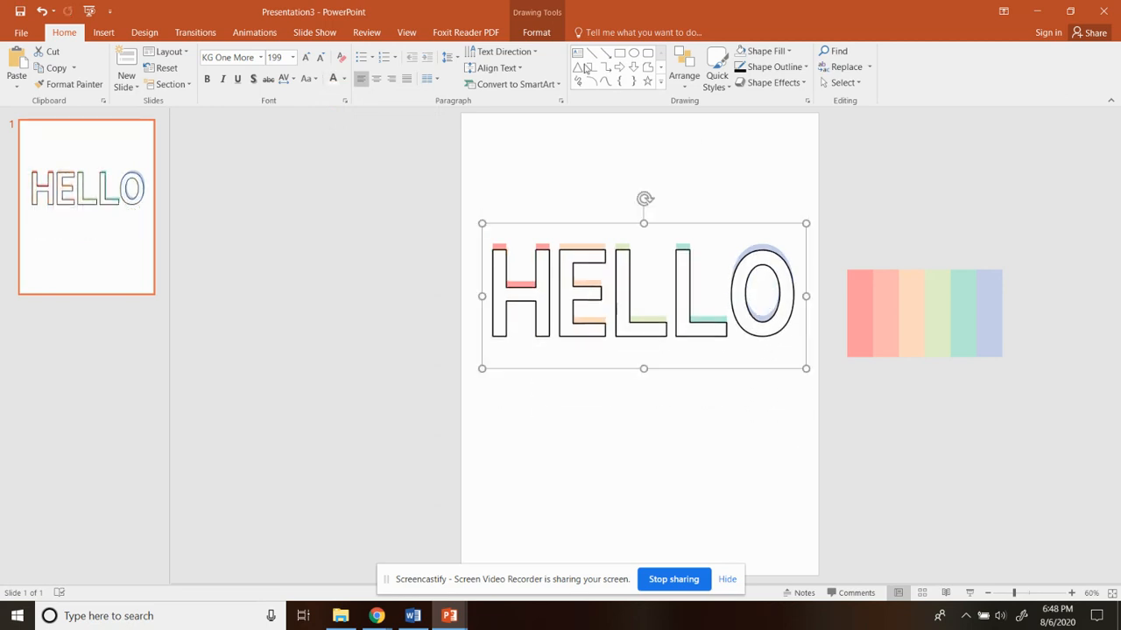
click(536, 32)
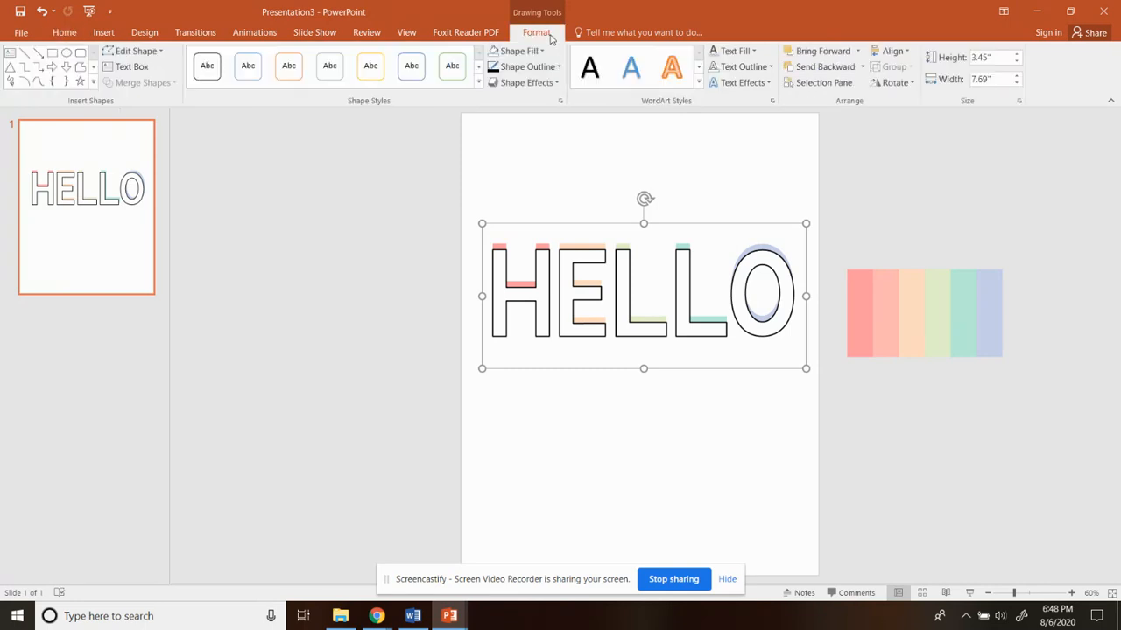
click(739, 51)
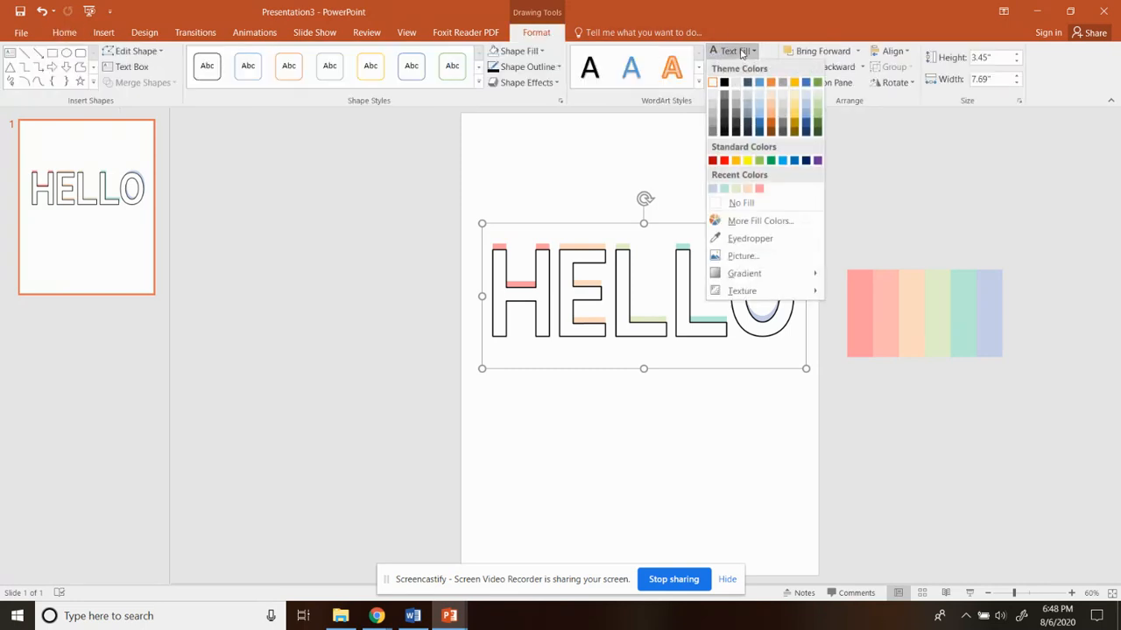
click(764, 208)
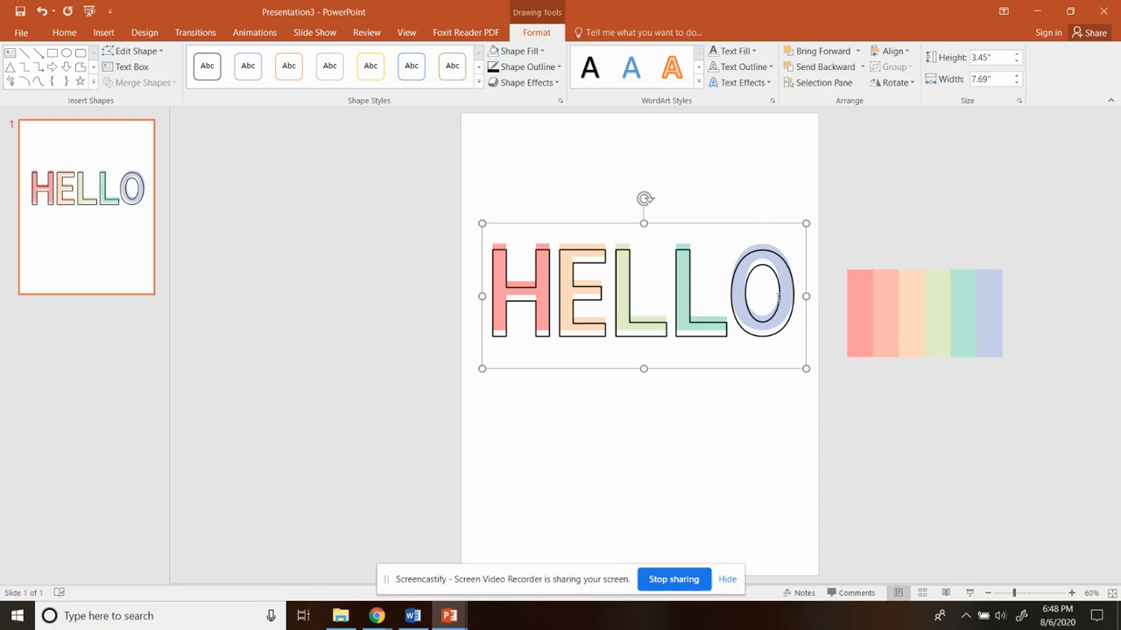
mouse_move(771, 372)
mouse_down()
mouse_move(770, 395)
mouse_move(773, 366)
mouse_up()
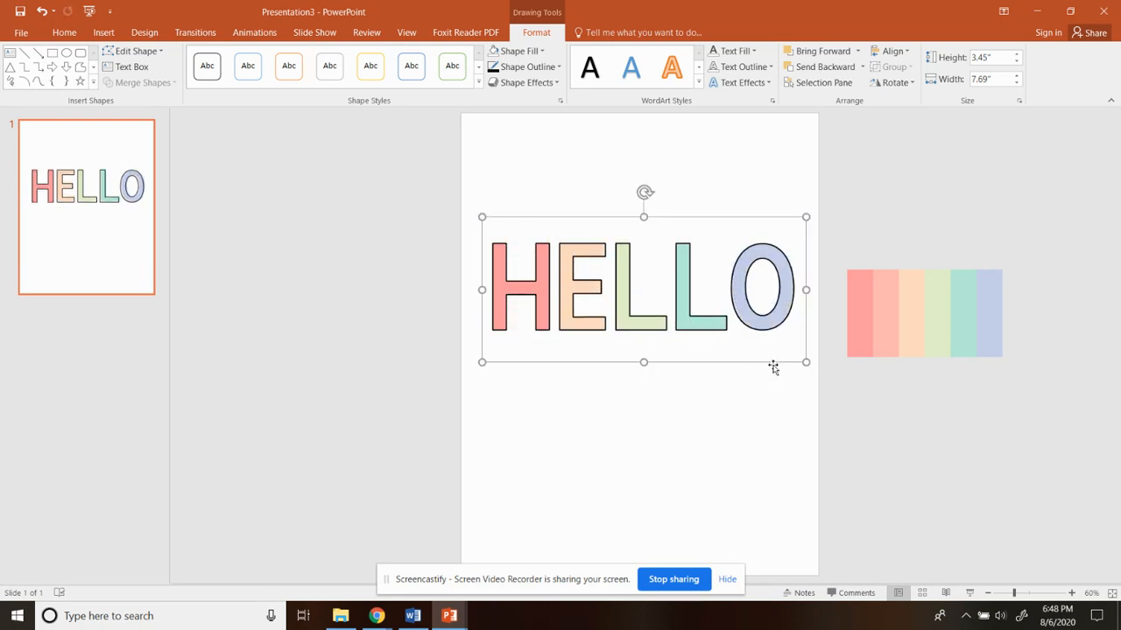
Nudge the outlined HELLO in fine increments until it sits slightly left of and below the colored letters as an offset outline.
key(ctrl+Left)
key(ctrl+Left)
key(ctrl+Left)
key(ctrl+Left)
key(ctrl+Left)
key(ctrl+Left)
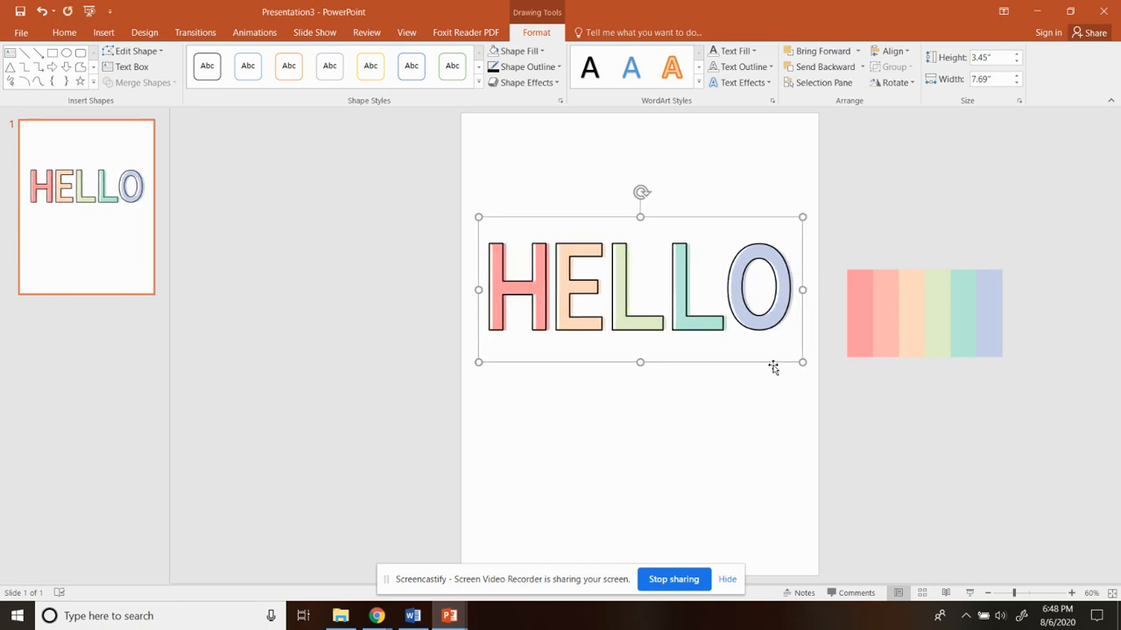
key(ctrl+Down)
key(ctrl+Down)
key(ctrl+Left)
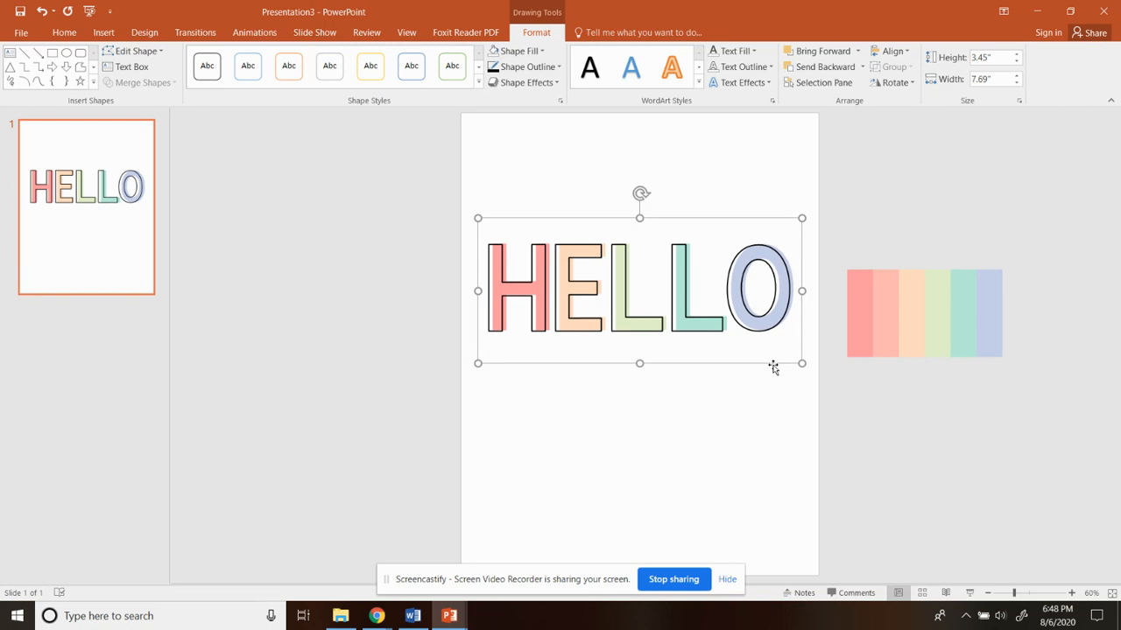
key(ctrl+Right)
key(ctrl+Right)
key(ctrl+Right)
key(ctrl+Right)
key(ctrl+Right)
key(ctrl+Right)
key(ctrl+Right)
key(ctrl+Right)
key(ctrl+Right)
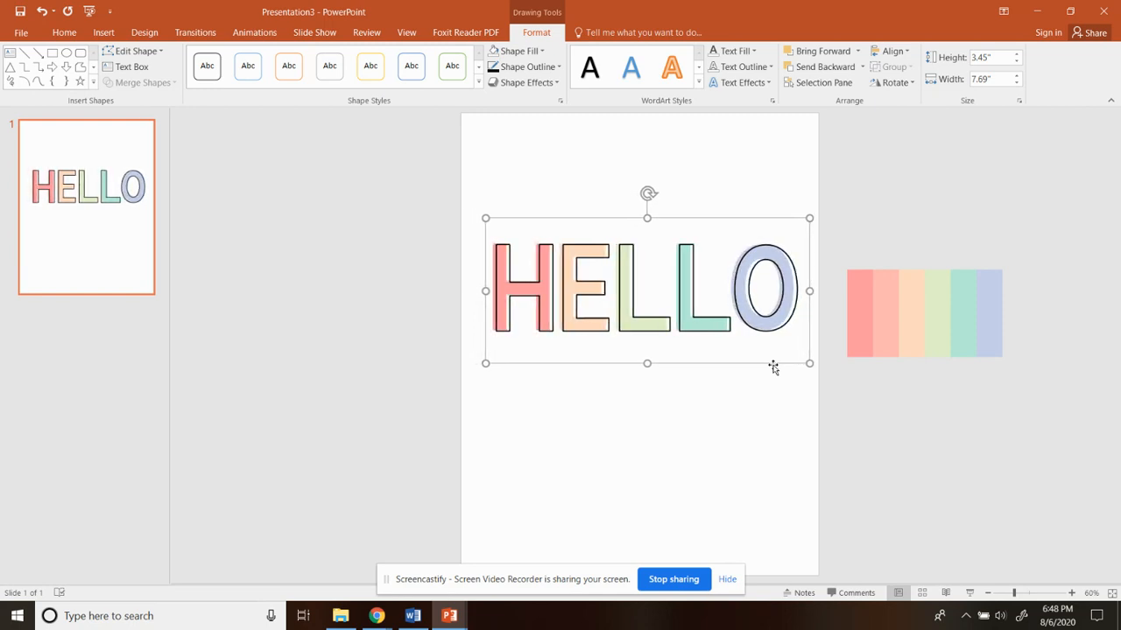
key(ctrl+Left)
key(ctrl+Down)
key(ctrl+Down)
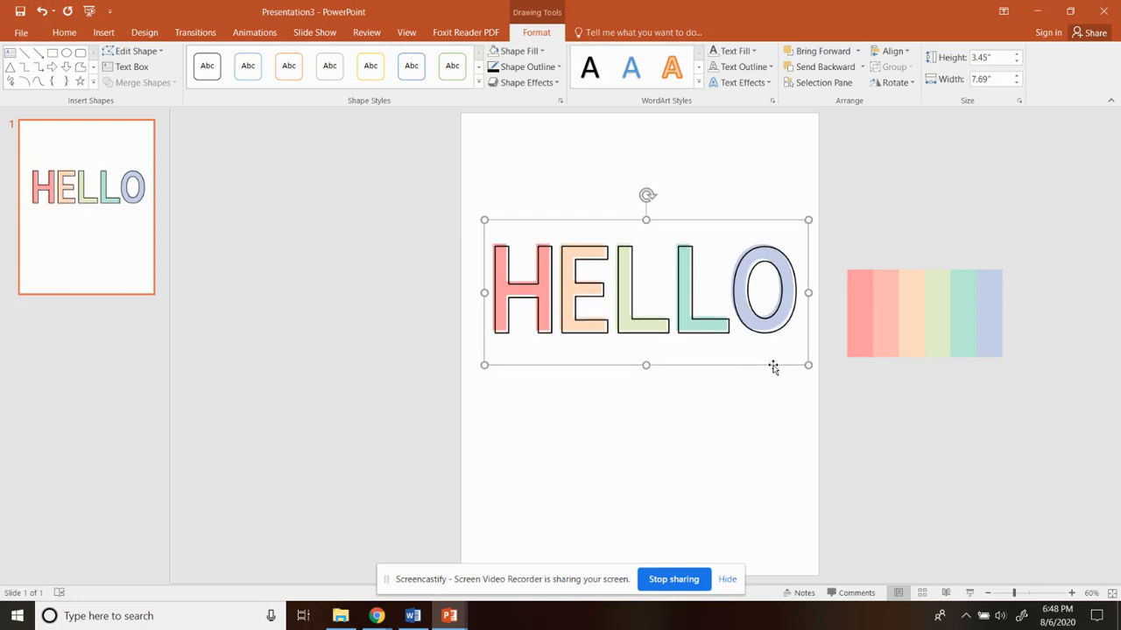
key(ctrl+Down)
key(ctrl+Up)
key(ctrl+Up)
key(ctrl+Left)
key(ctrl+Left)
key(ctrl+Left)
key(ctrl+Left)
key(ctrl+Left)
key(ctrl+Left)
key(ctrl+Left)
key(ctrl+Left)
key(ctrl+Left)
key(ctrl+Left)
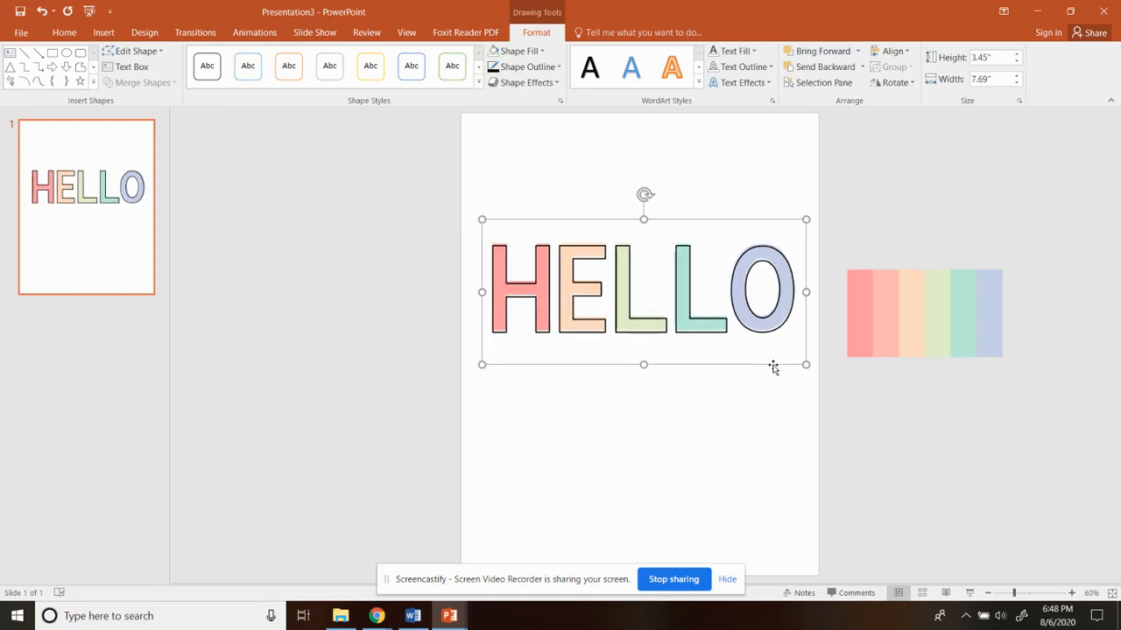
key(ctrl+Right)
key(ctrl+Right)
key(ctrl+Right)
key(ctrl+Right)
key(ctrl+Right)
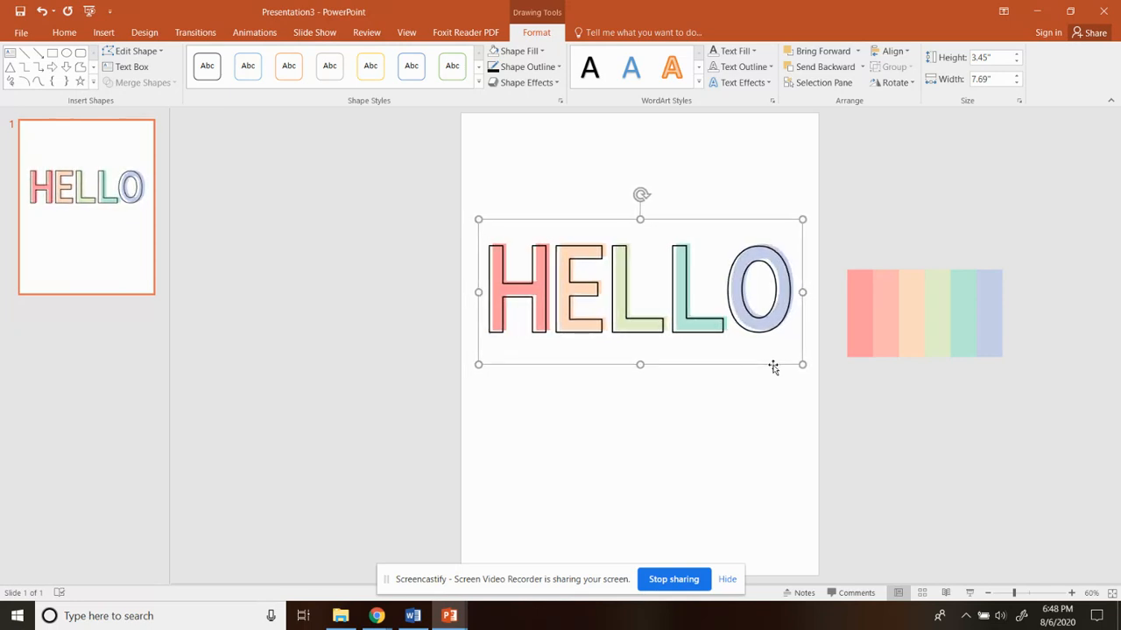
key(ctrl+Up)
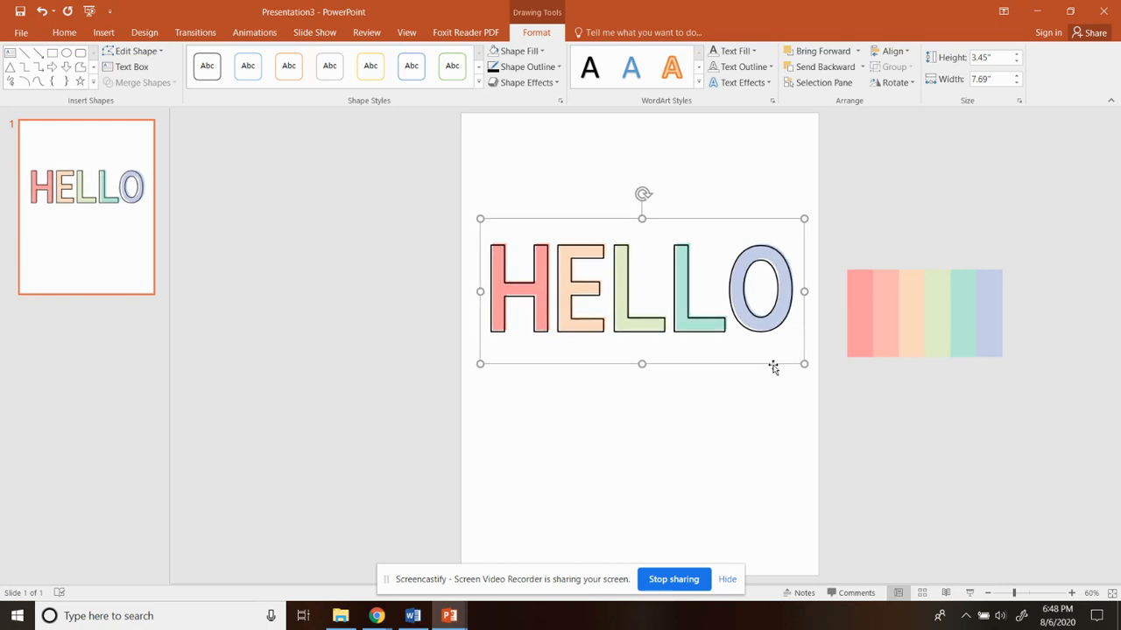
key(ctrl+Left)
key(ctrl+Left)
key(ctrl+Left)
key(ctrl+Down)
key(ctrl+Down)
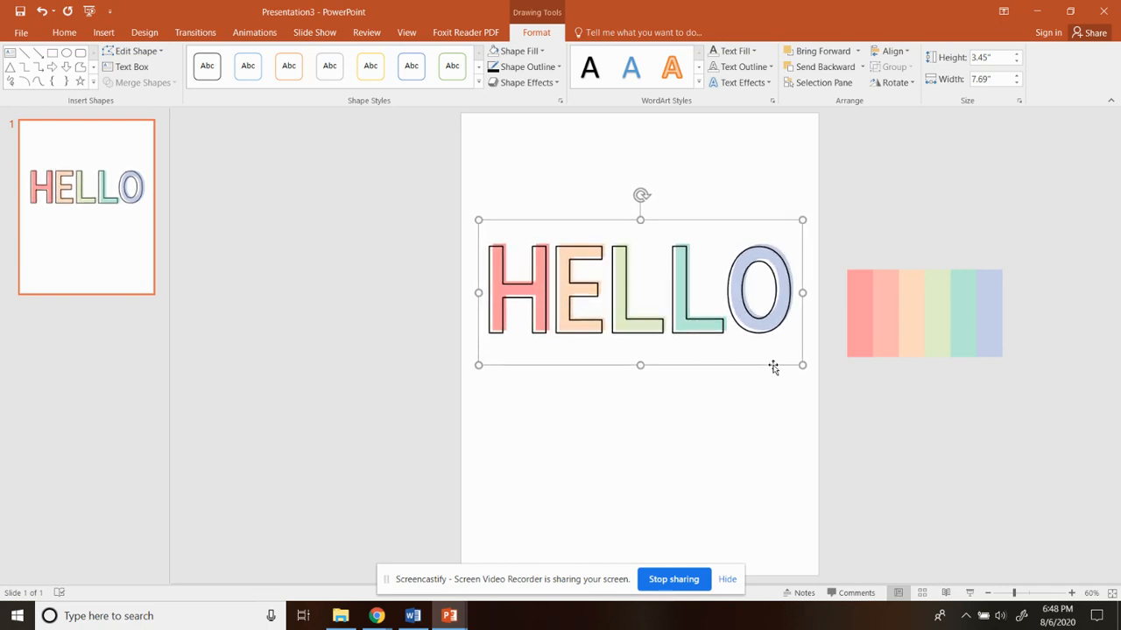
key(ctrl+Right)
key(ctrl+Right)
key(ctrl+Up)
key(ctrl+Up)
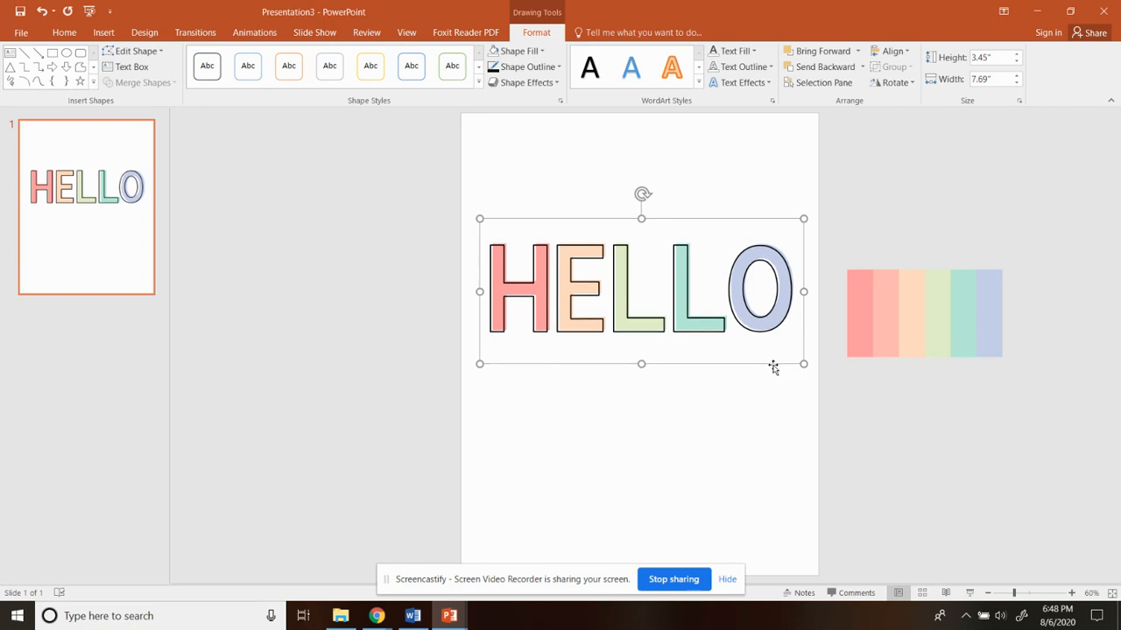
key(ctrl+Down)
key(ctrl+Left)
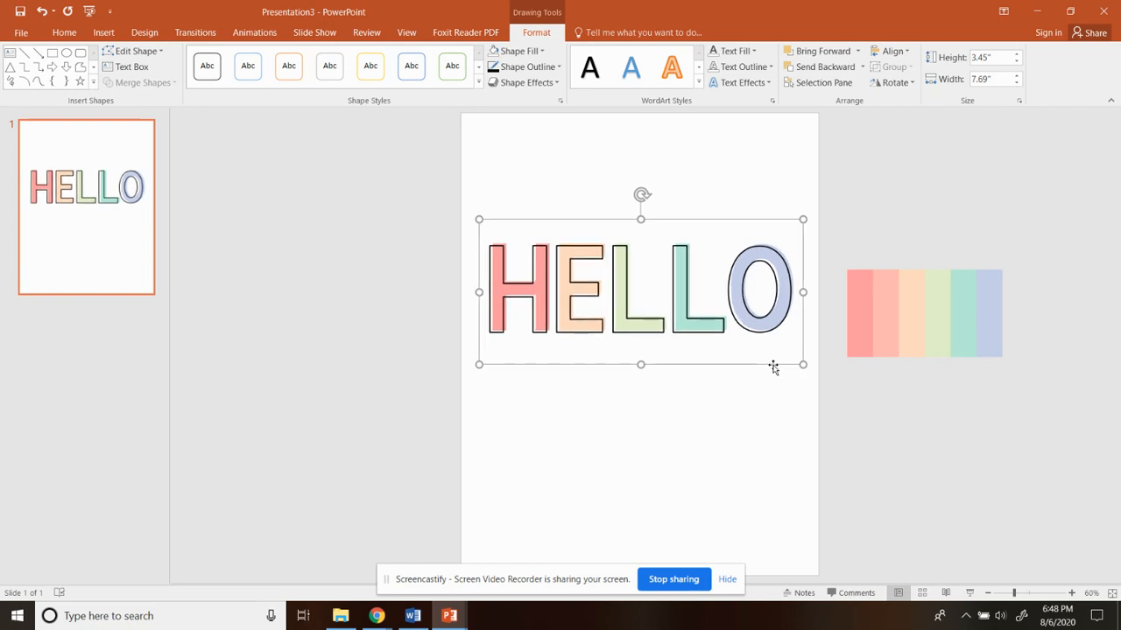
click(788, 448)
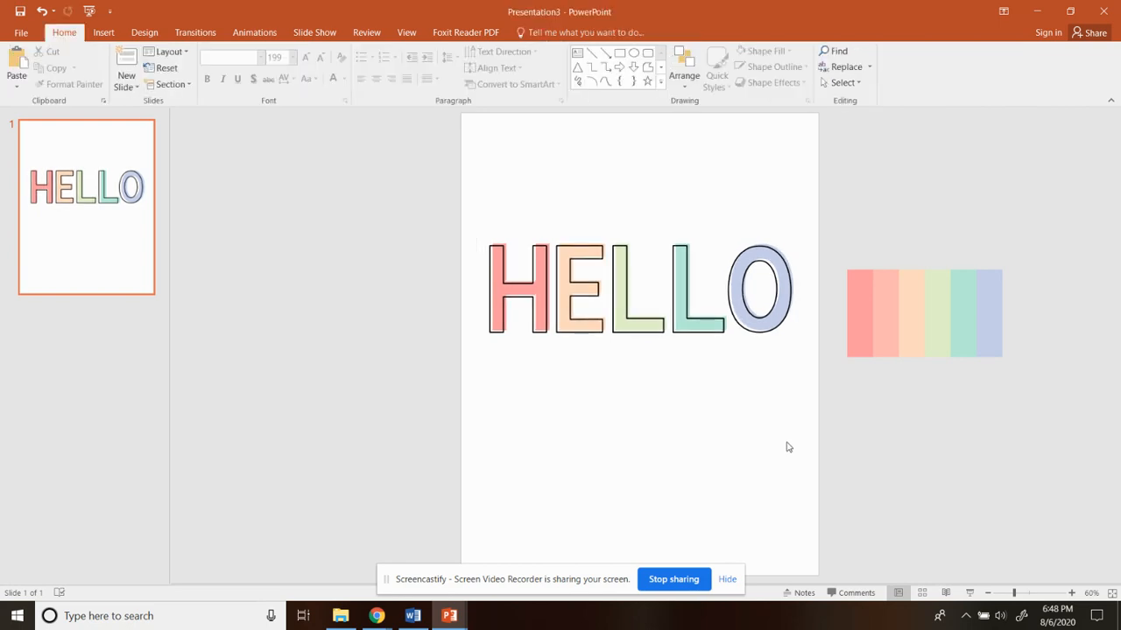
Move the outlined HELLO down and to the left, partly off the page, away from most of the colored letters.
click(788, 304)
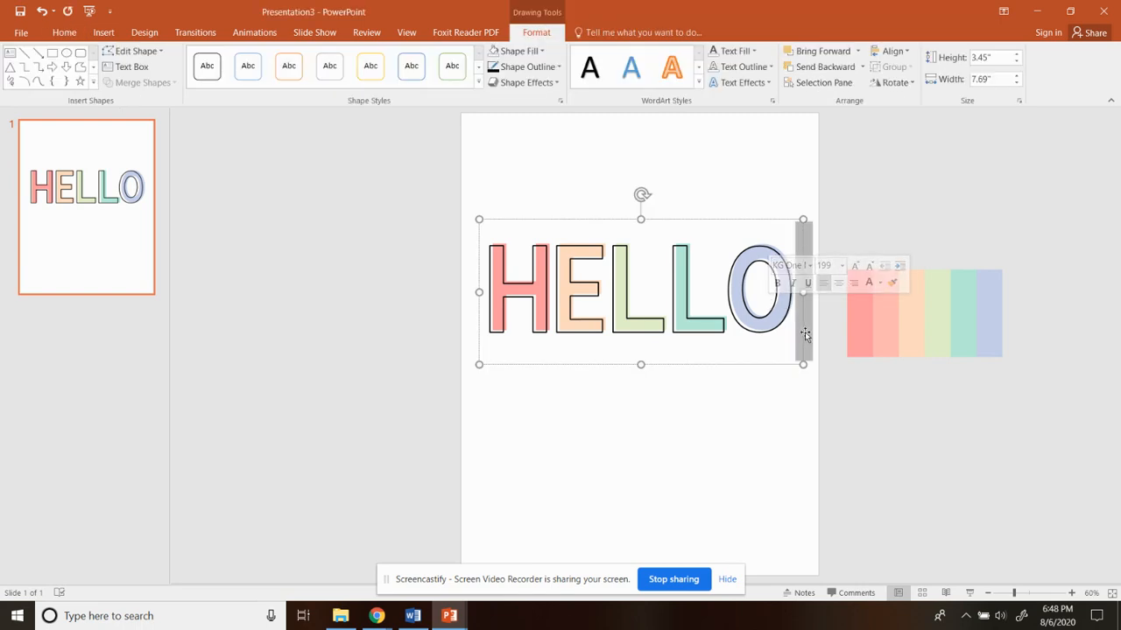
drag(803, 332, 626, 382)
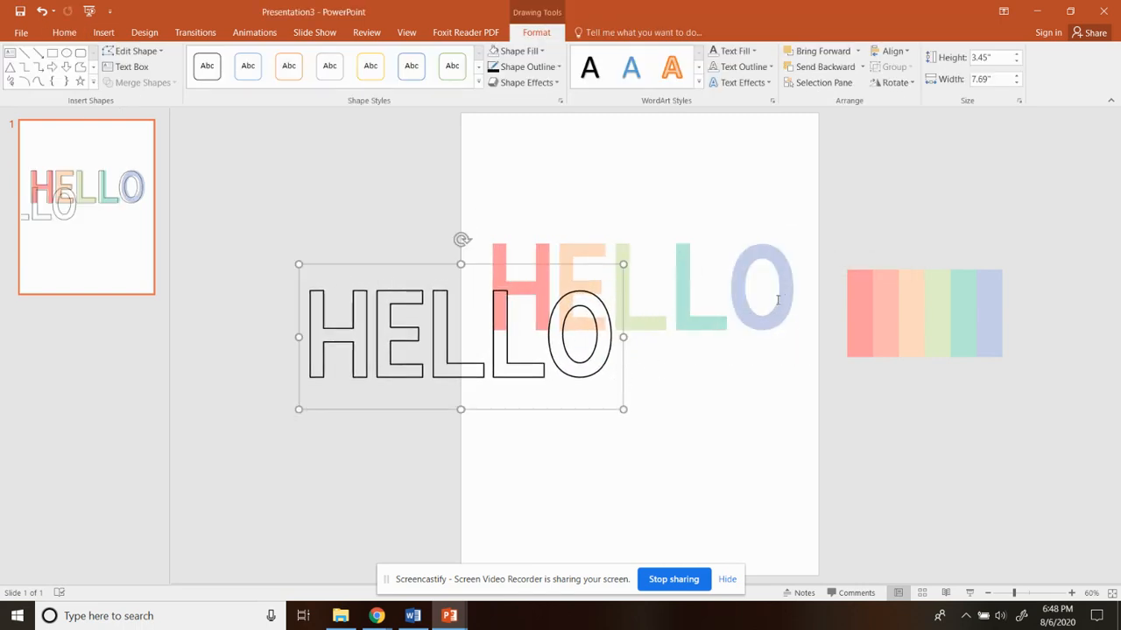
double_click(783, 298)
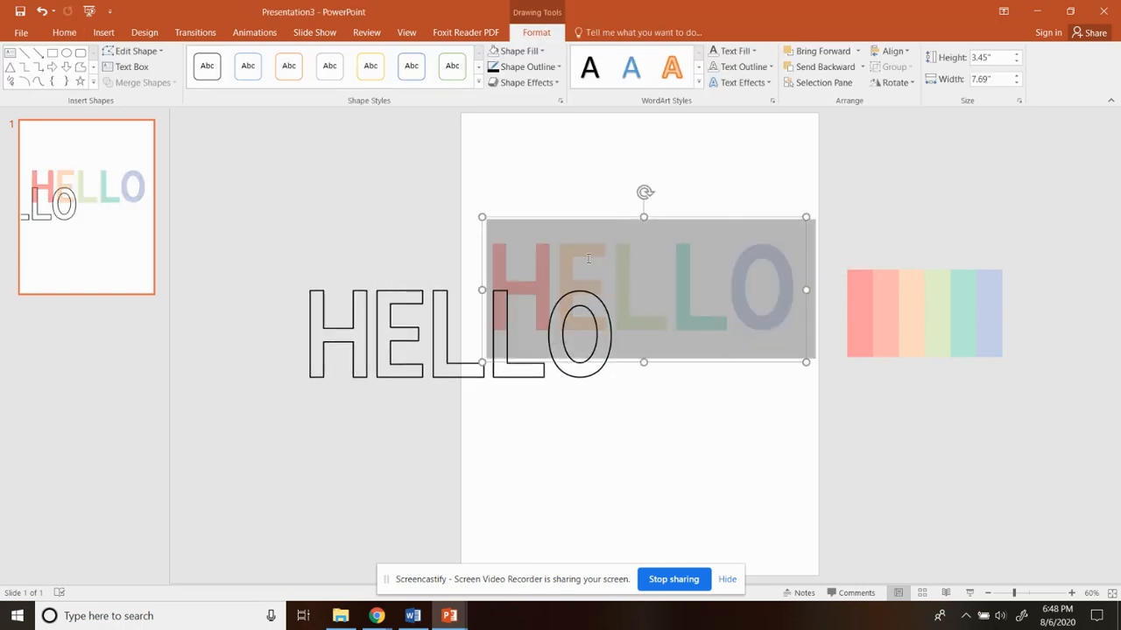
click(68, 37)
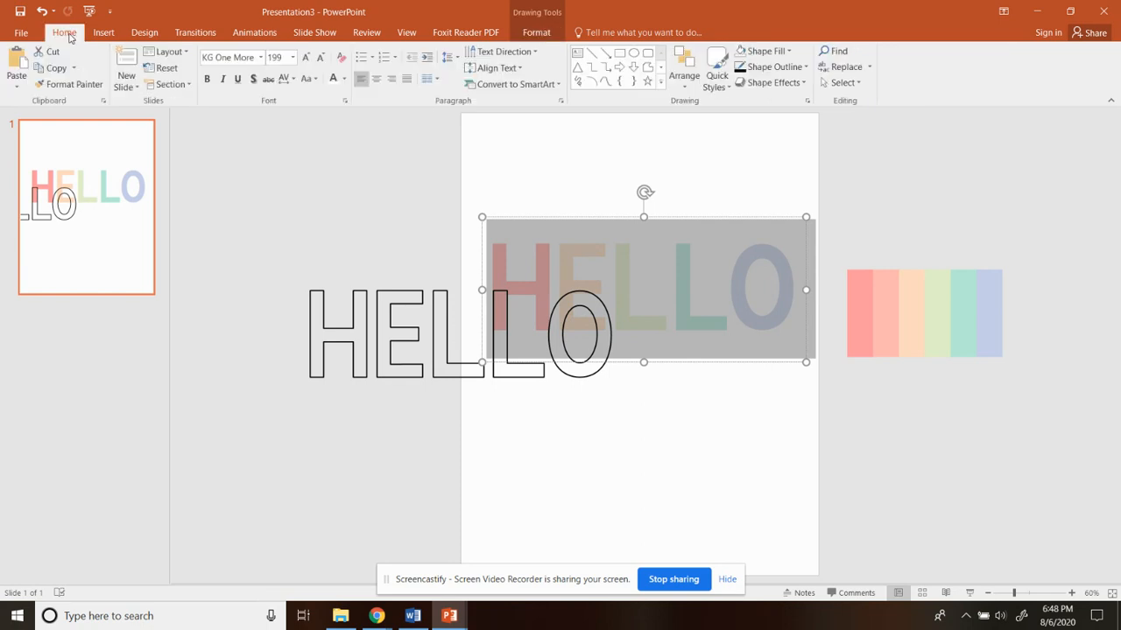
click(344, 79)
click(534, 34)
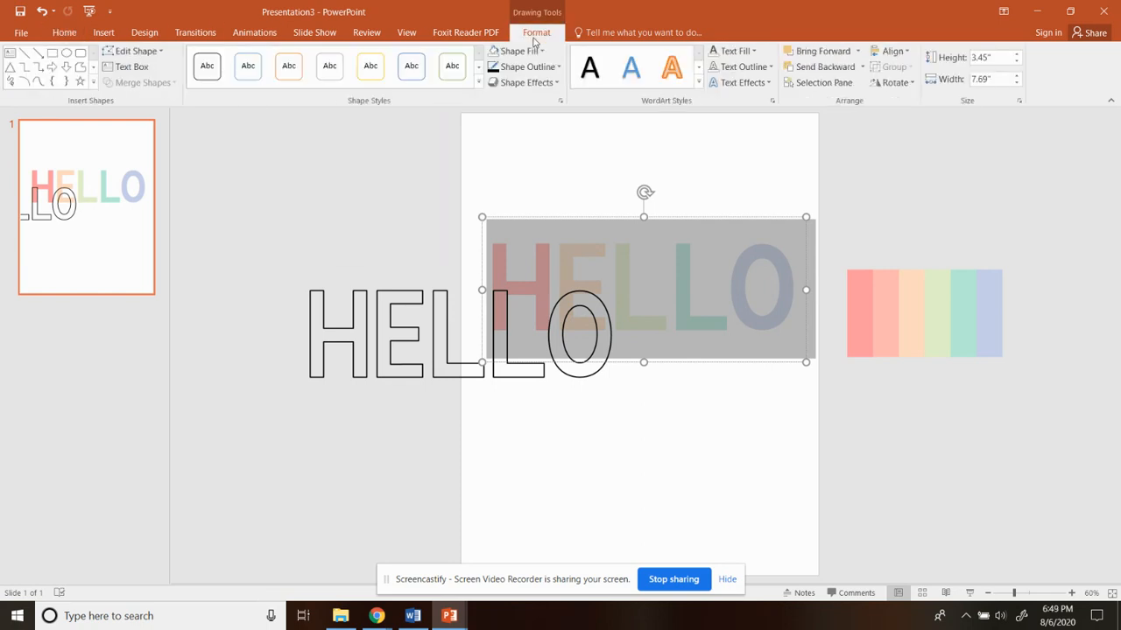
click(736, 52)
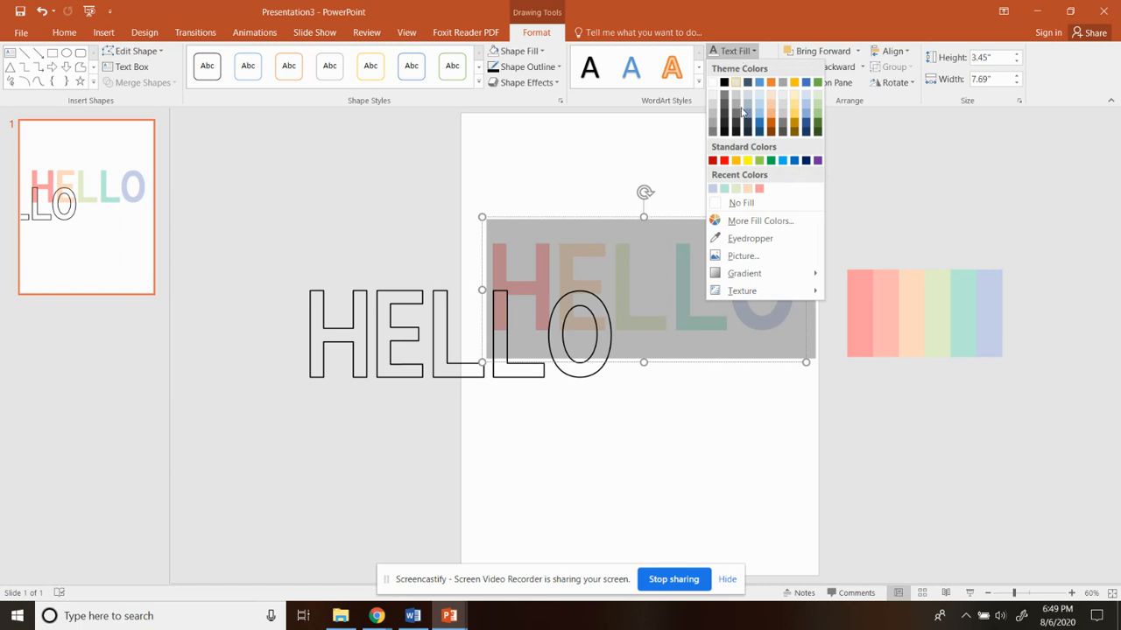
click(787, 326)
click(787, 323)
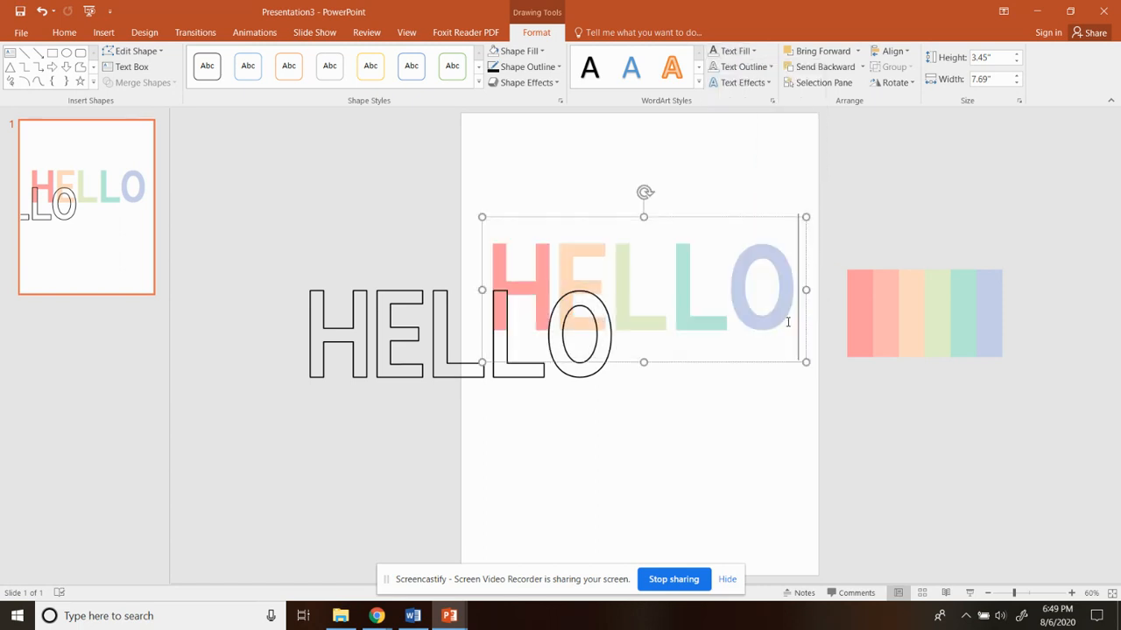
Darken the text fill of the letter O in the colored HELLO to blue RGB 63, 83, 167.
drag(787, 321, 743, 318)
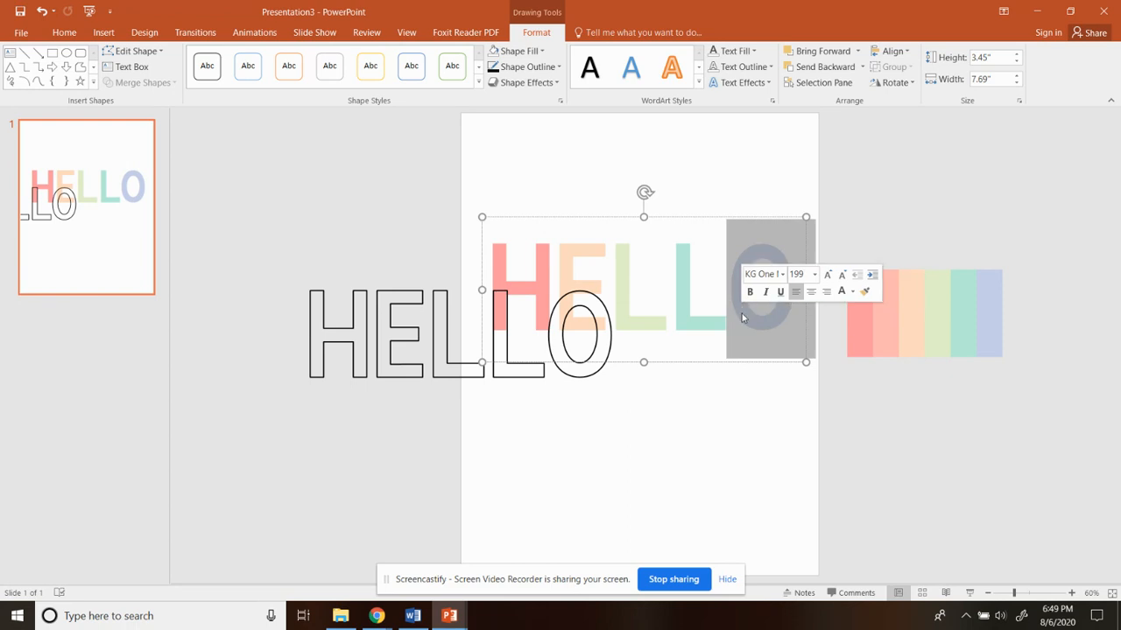
click(741, 68)
click(734, 50)
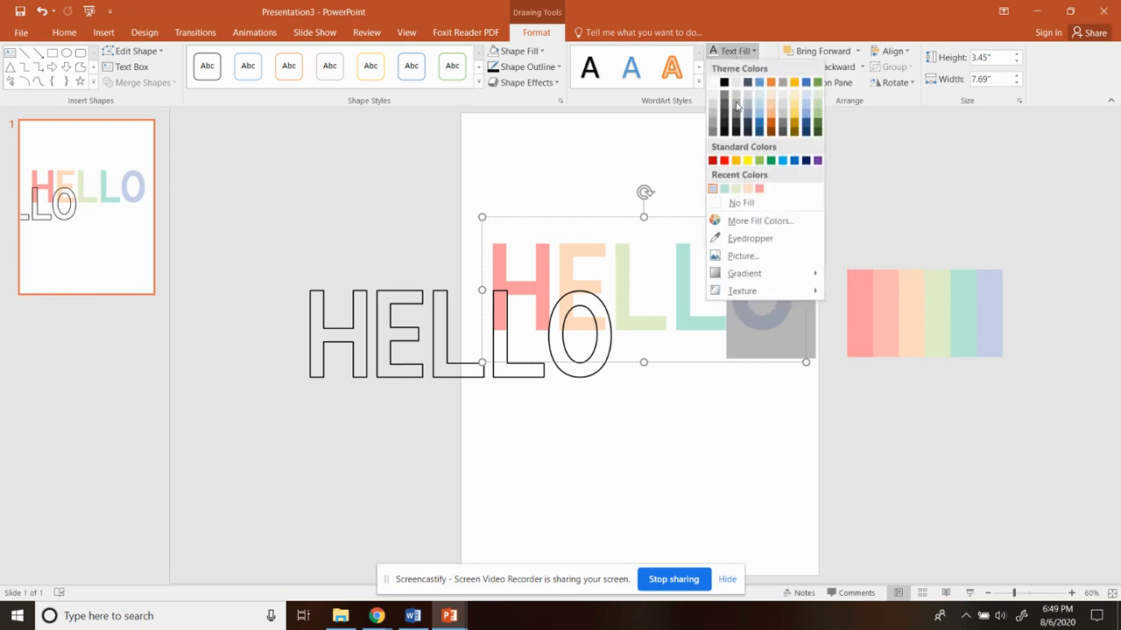
click(750, 222)
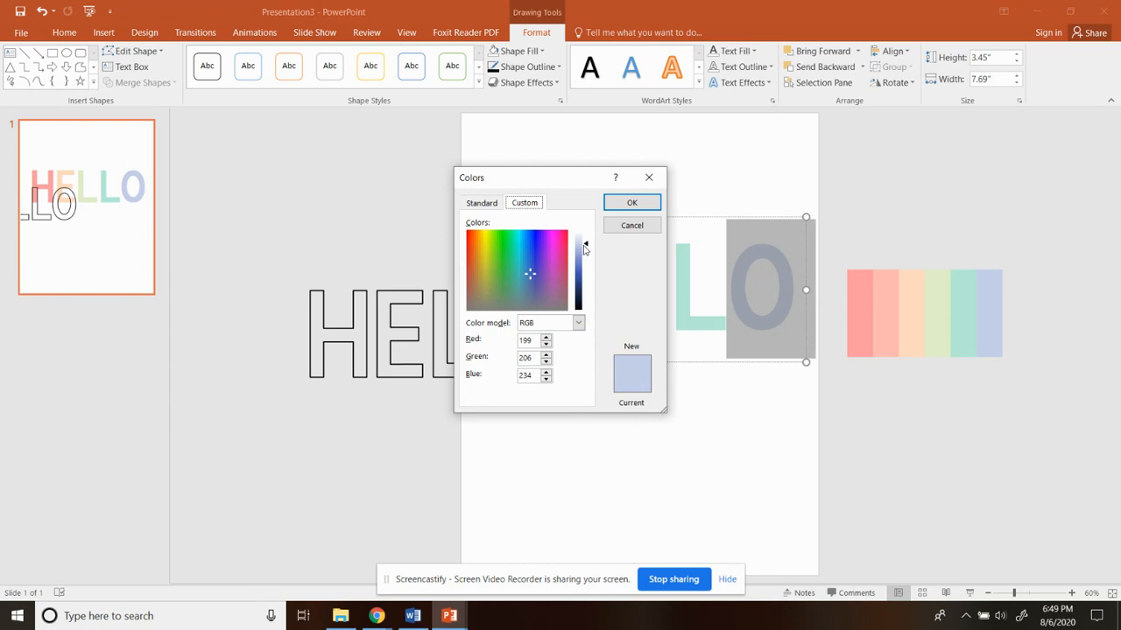
click(584, 275)
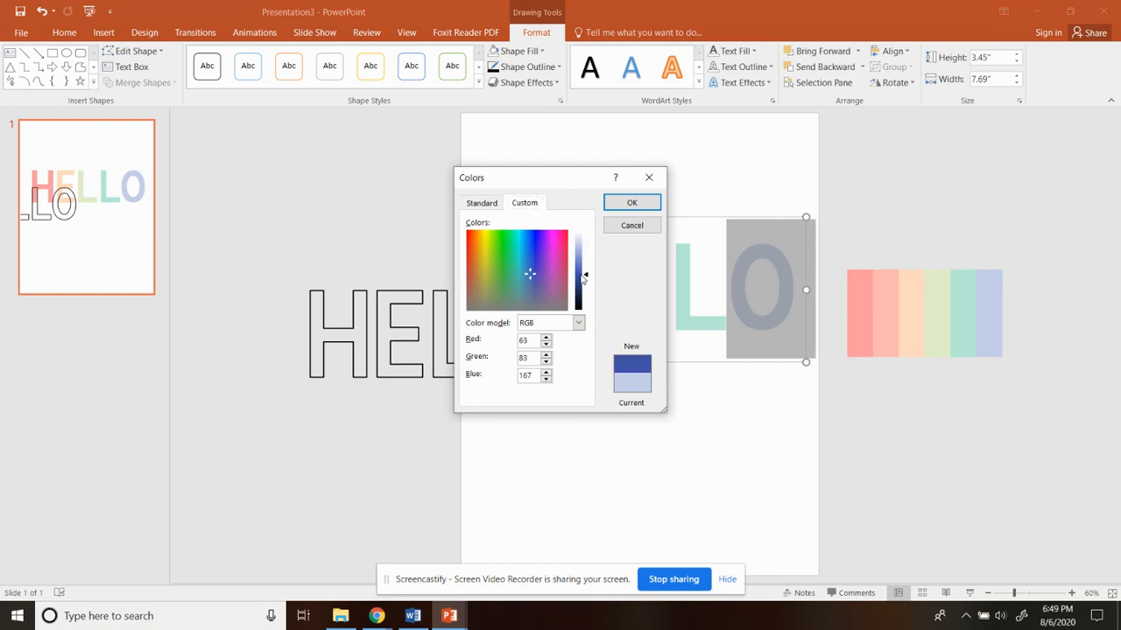
click(627, 203)
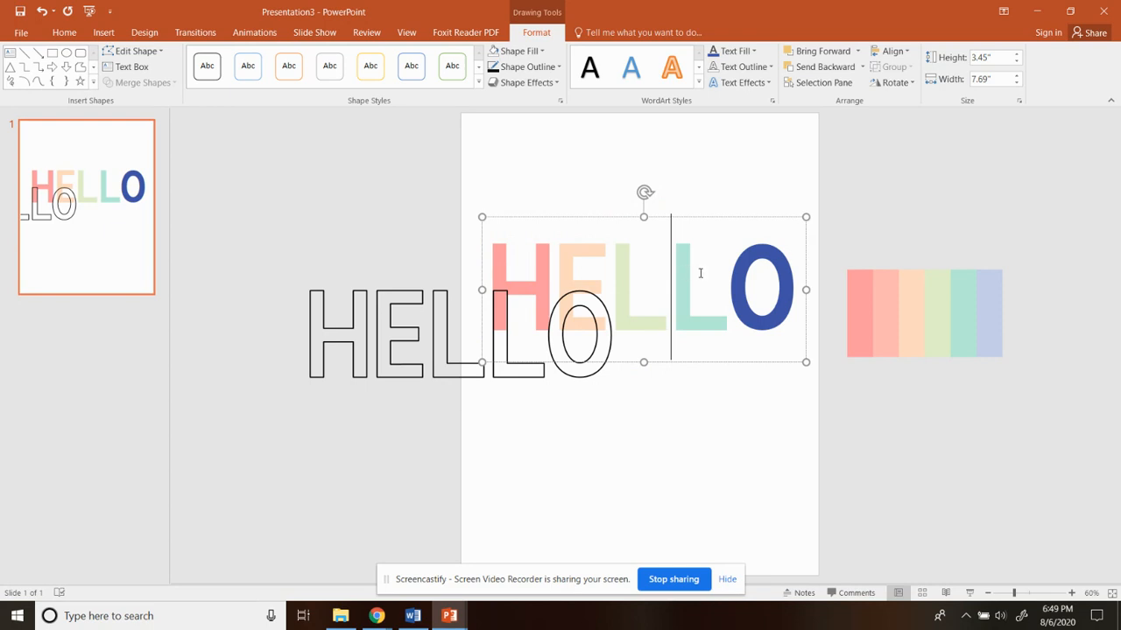
Darken the second L of the colored HELLO to a teal green text fill, RGB 56, 198, 147.
drag(701, 270, 728, 271)
click(749, 52)
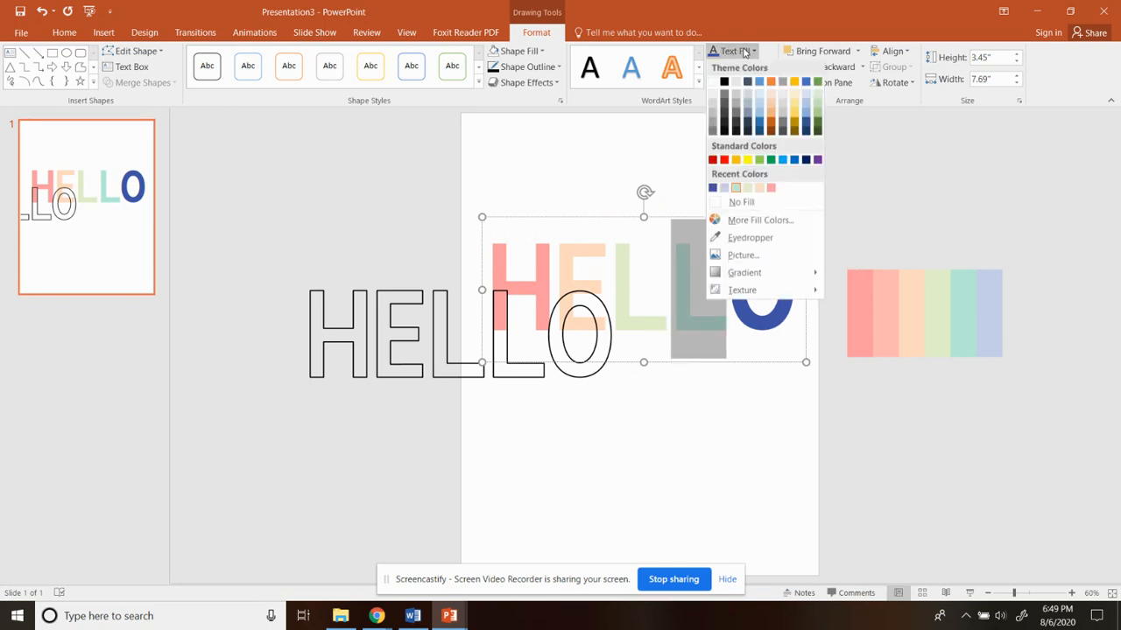
click(781, 220)
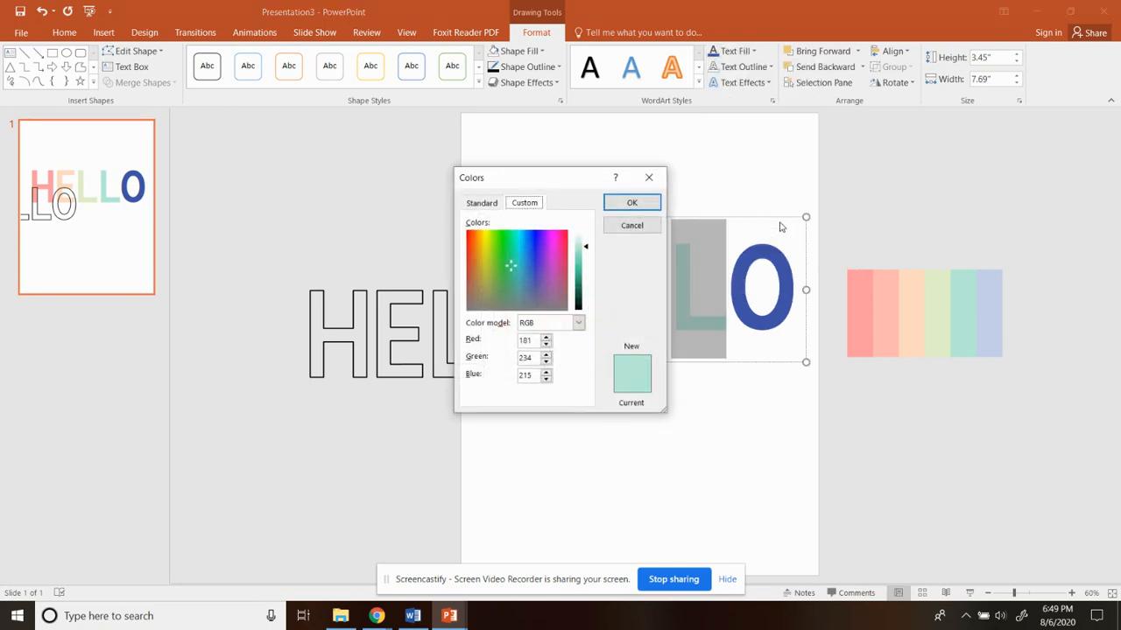
click(581, 273)
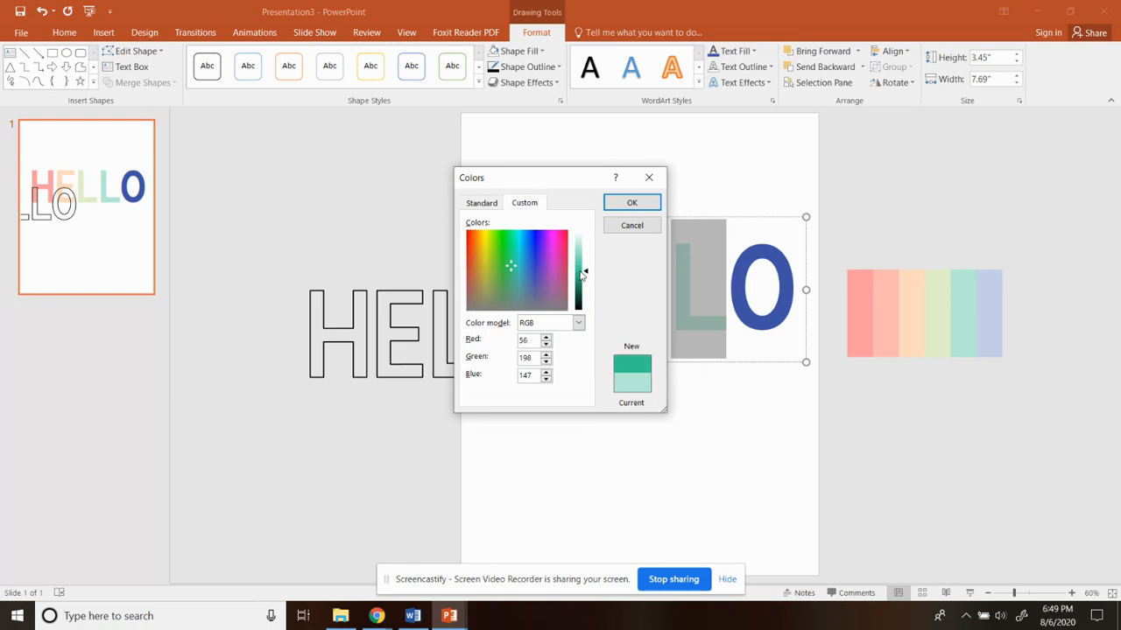
click(632, 202)
Darken the first L of the colored HELLO to an olive green text fill, RGB 106, 146, 42.
drag(644, 261, 616, 263)
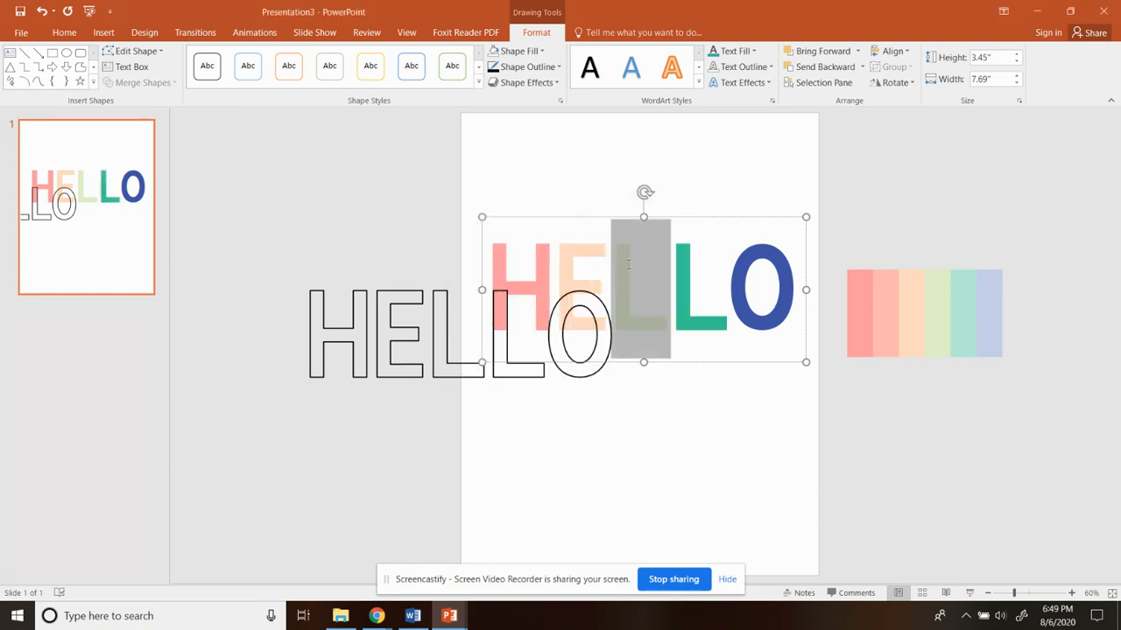
click(744, 53)
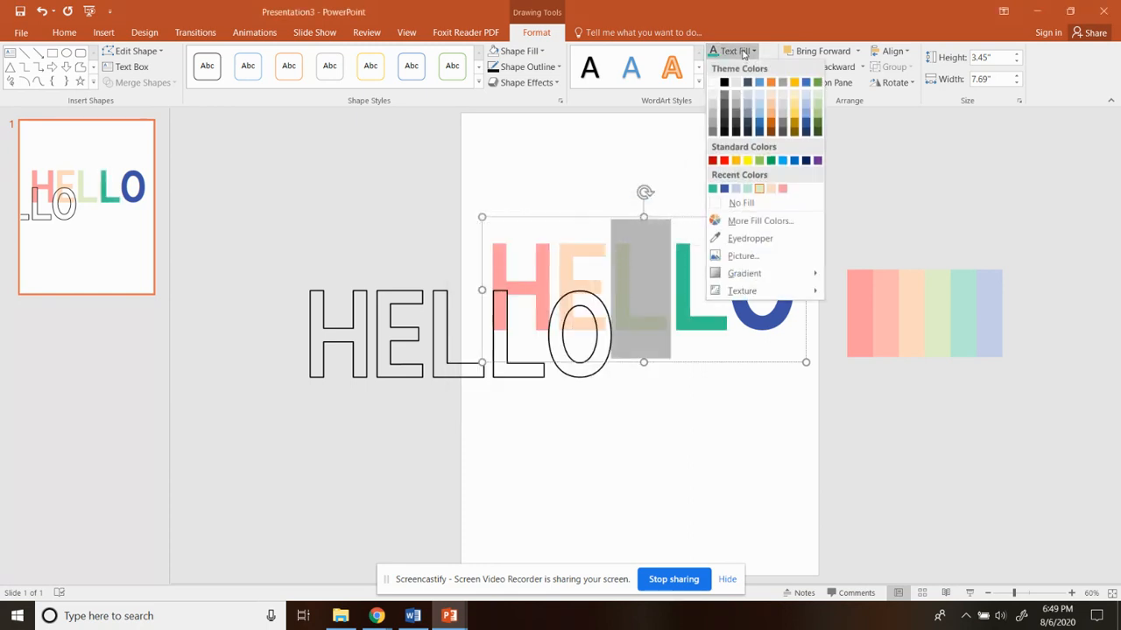
click(758, 225)
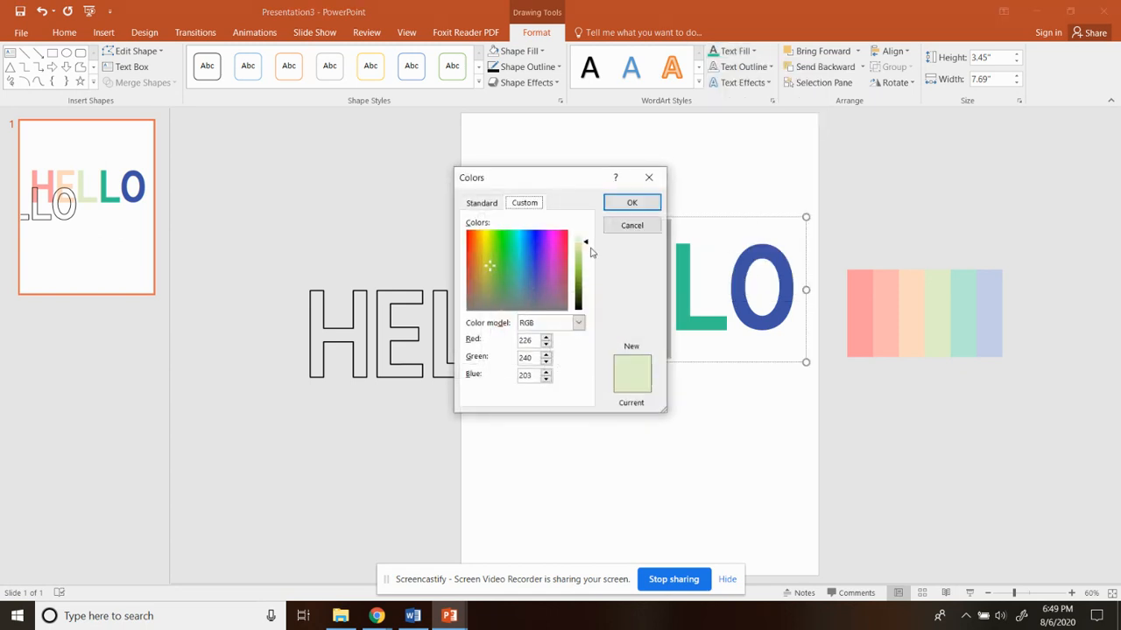
click(578, 281)
click(659, 202)
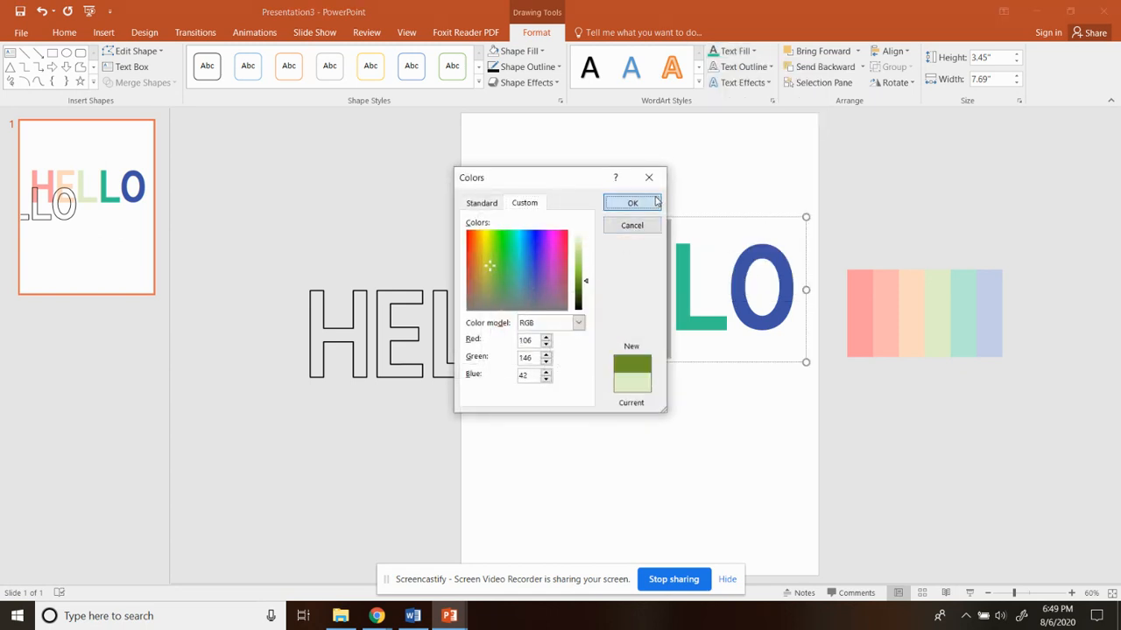
Deepen the text fill of the letter E in the colored HELLO to orange RGB 234, 95, 0.
drag(603, 263, 553, 264)
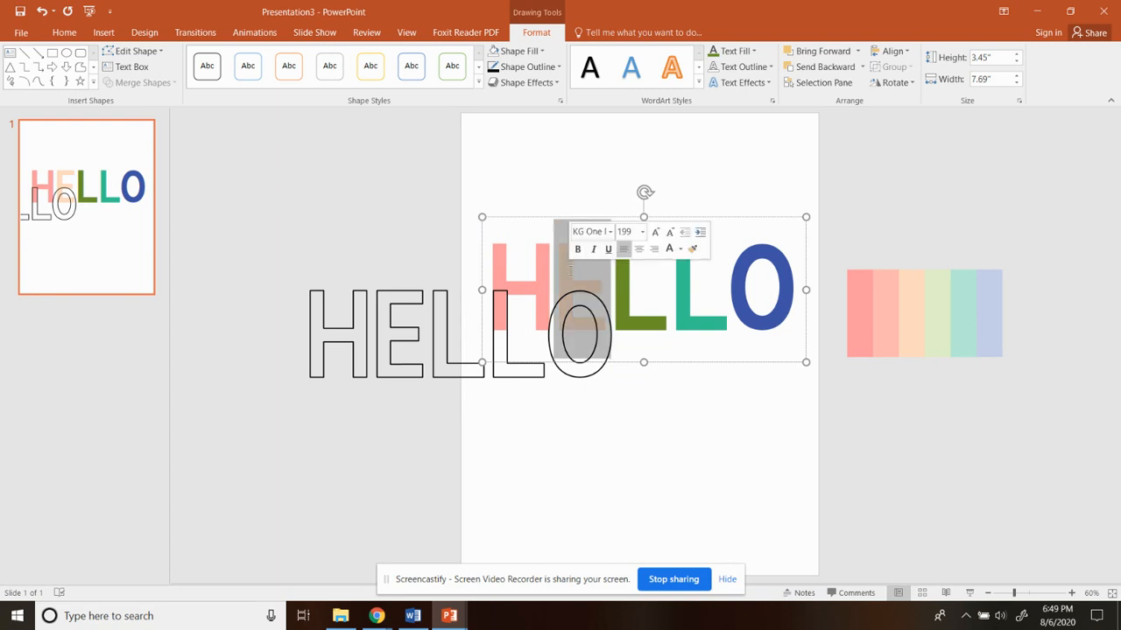
click(733, 55)
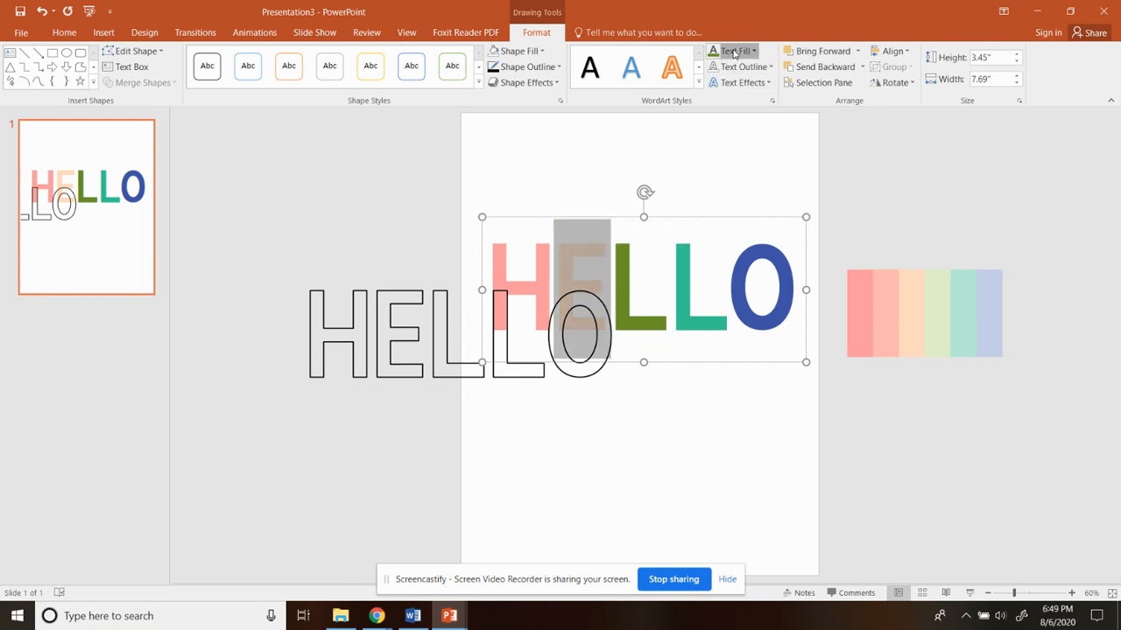
click(750, 239)
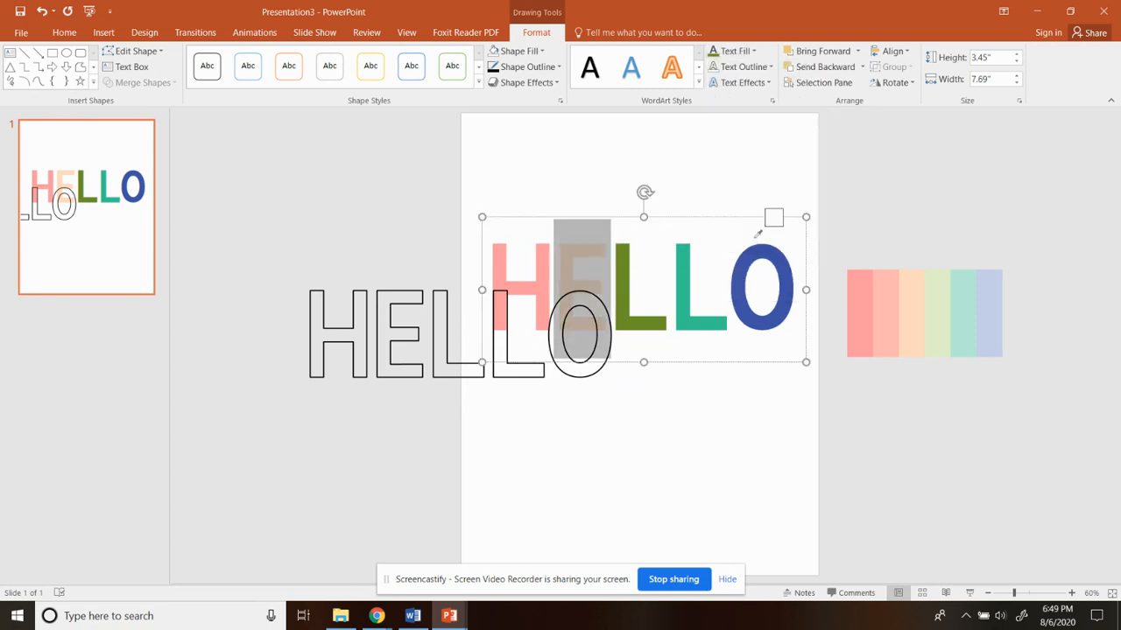
click(736, 52)
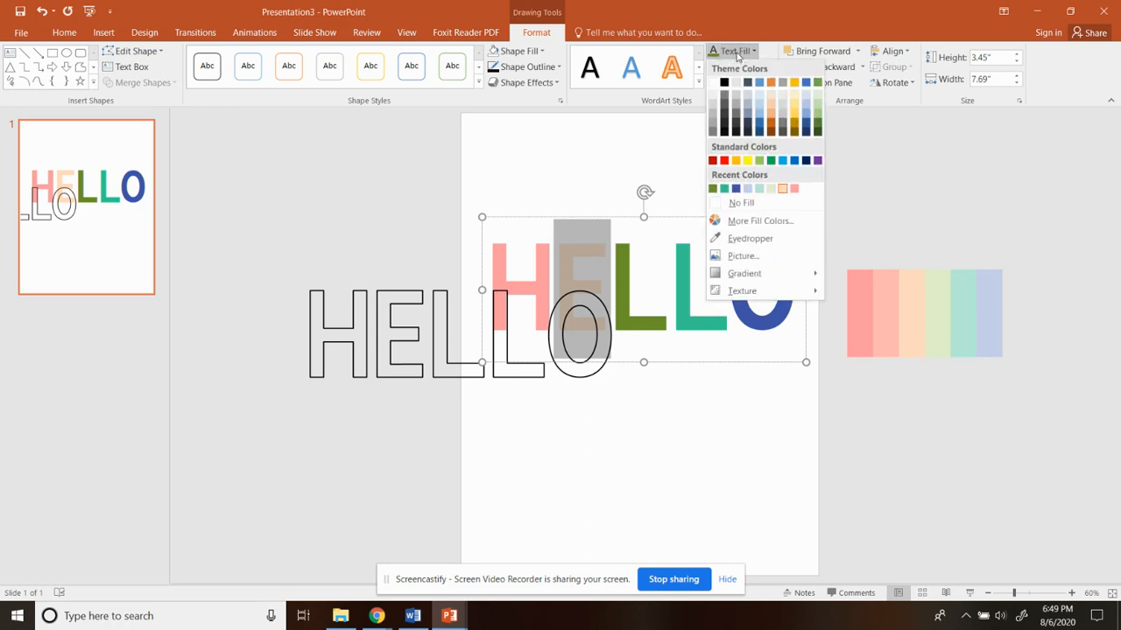
click(760, 220)
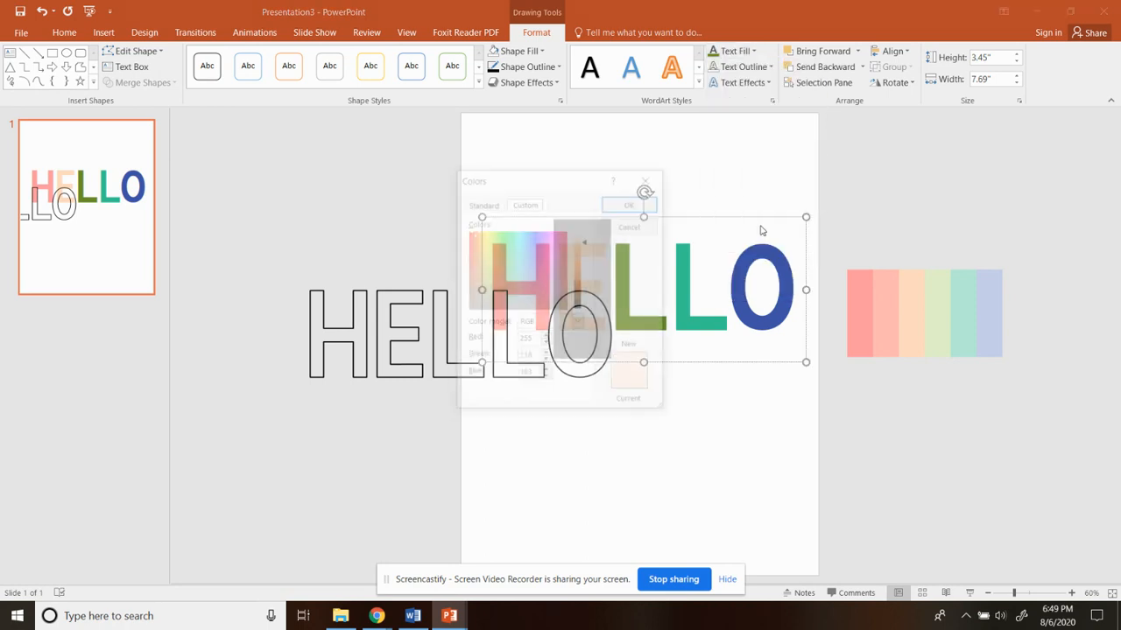
click(584, 279)
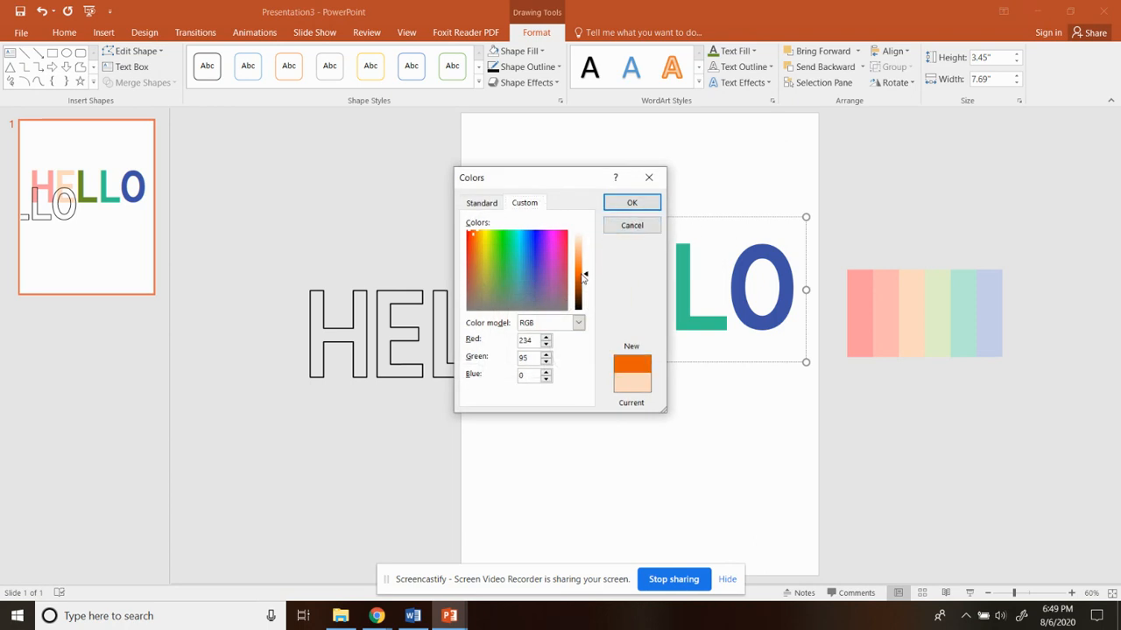
click(630, 202)
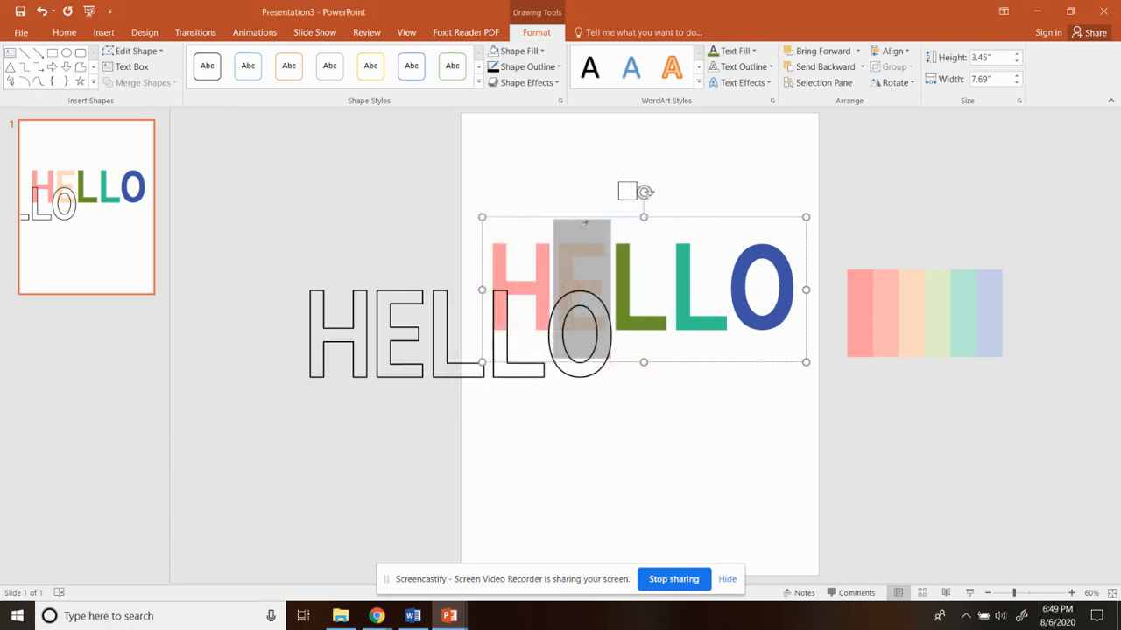
click(747, 51)
click(749, 238)
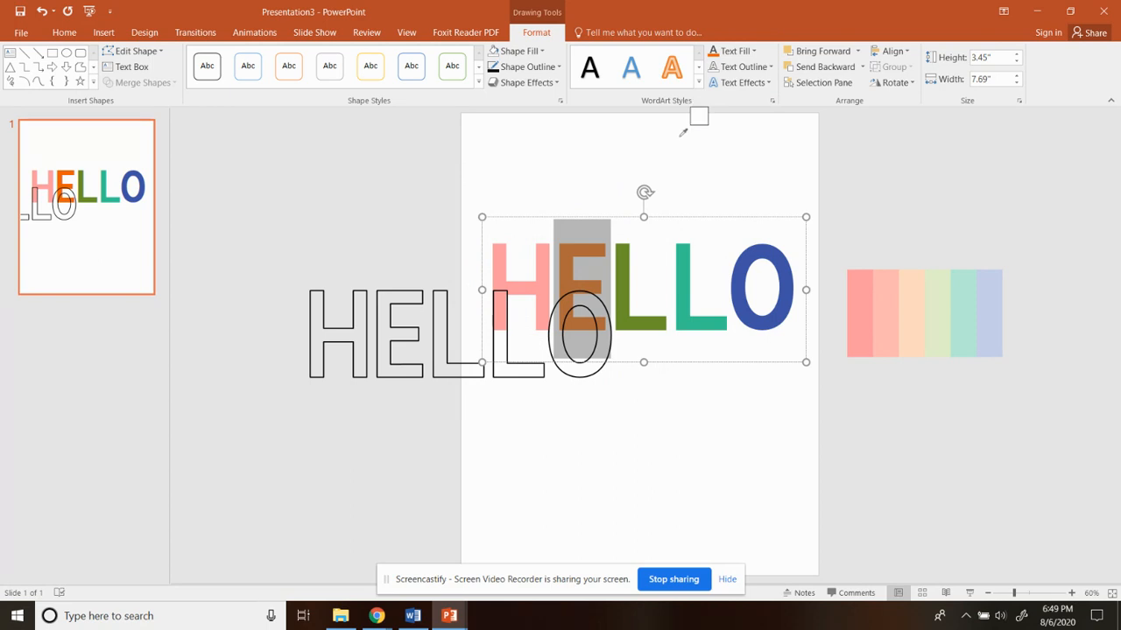
click(680, 136)
key(ctrl+z)
click(609, 209)
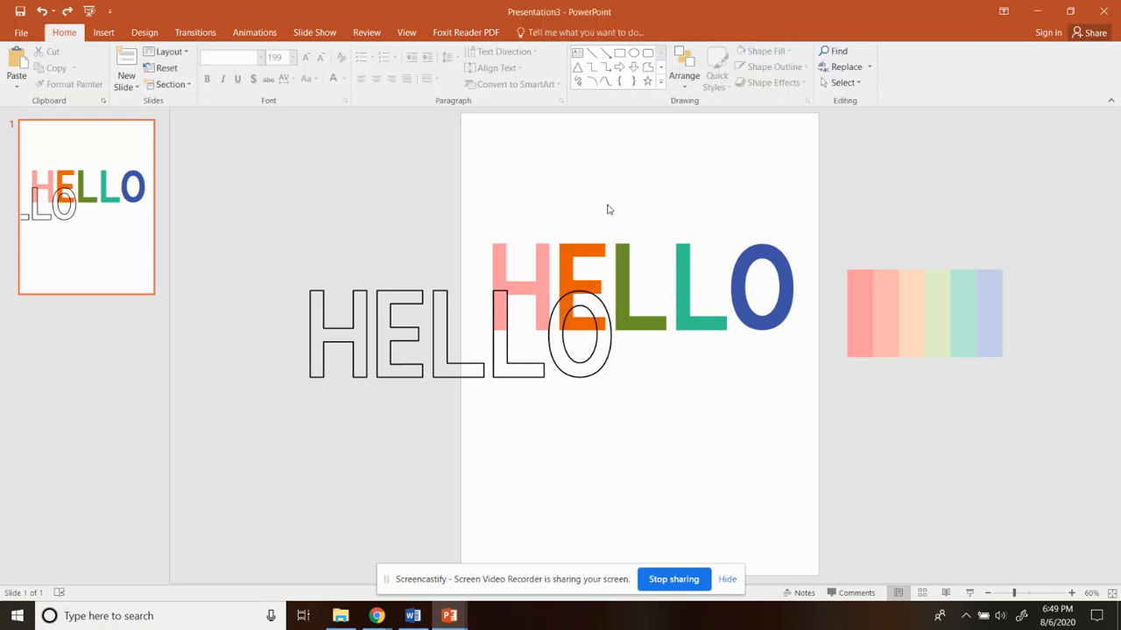
Deepen the text fill of the letter H in the colored HELLO to red RGB 255, 5, 23.
drag(557, 259, 489, 263)
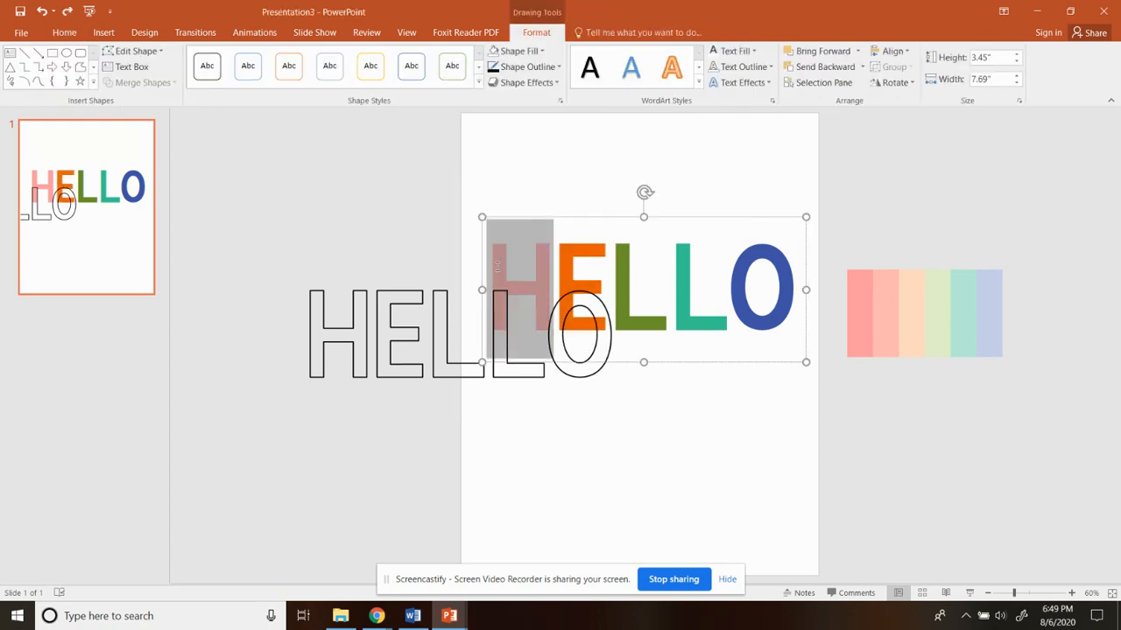
click(735, 51)
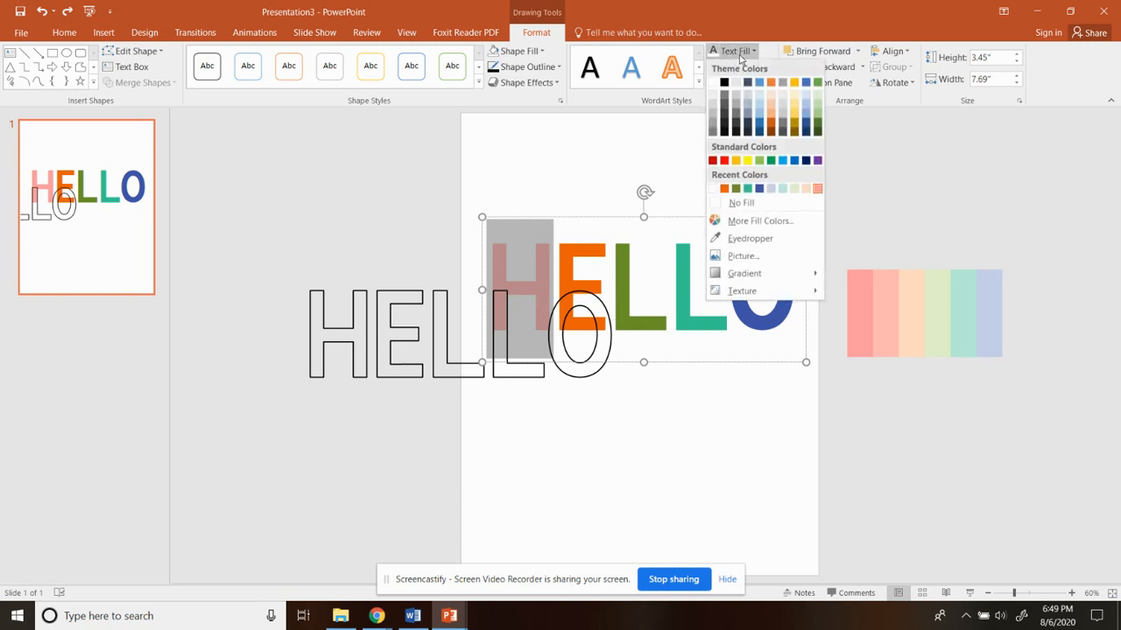
click(782, 221)
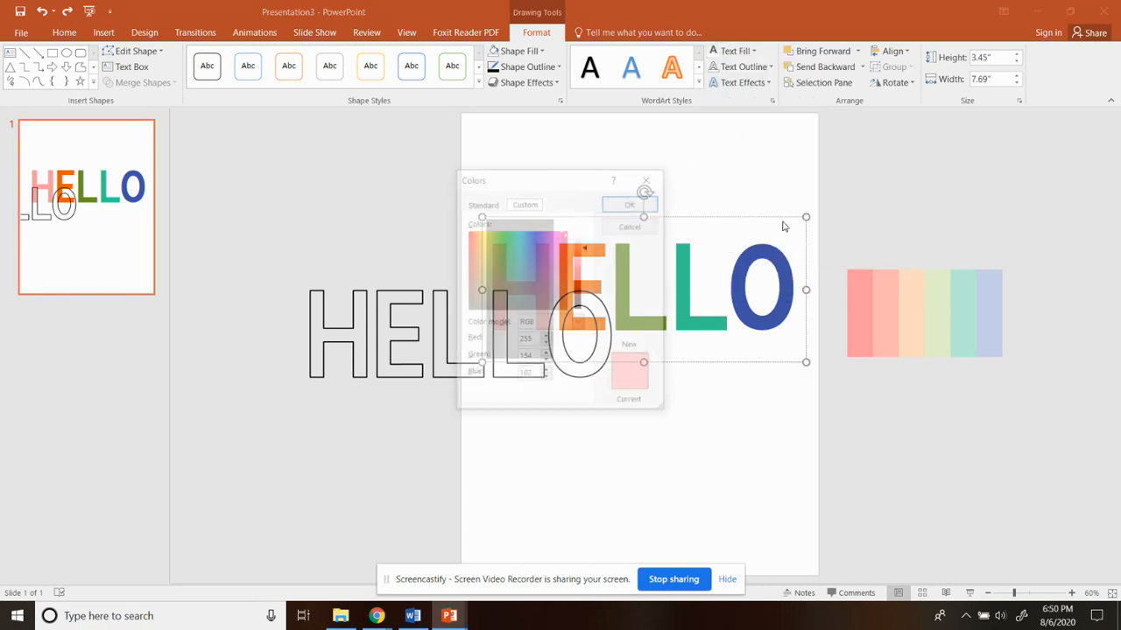
click(580, 274)
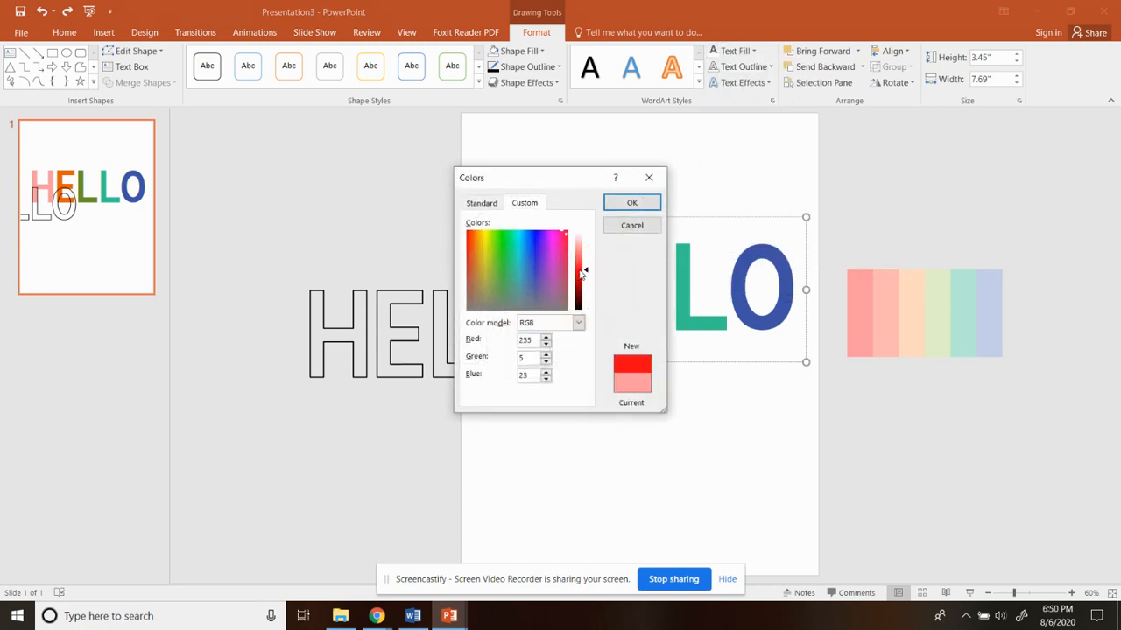
click(631, 202)
Move the outlined HELLO over the bright letters and nudge it slightly left and down as an offset outline.
click(579, 388)
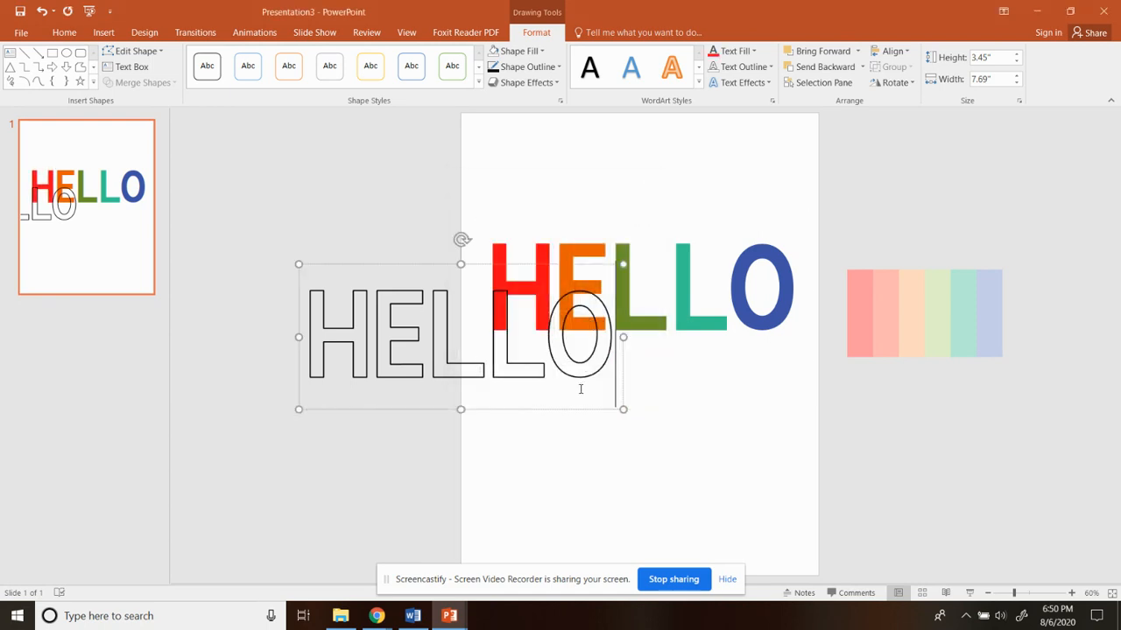
drag(622, 387, 805, 341)
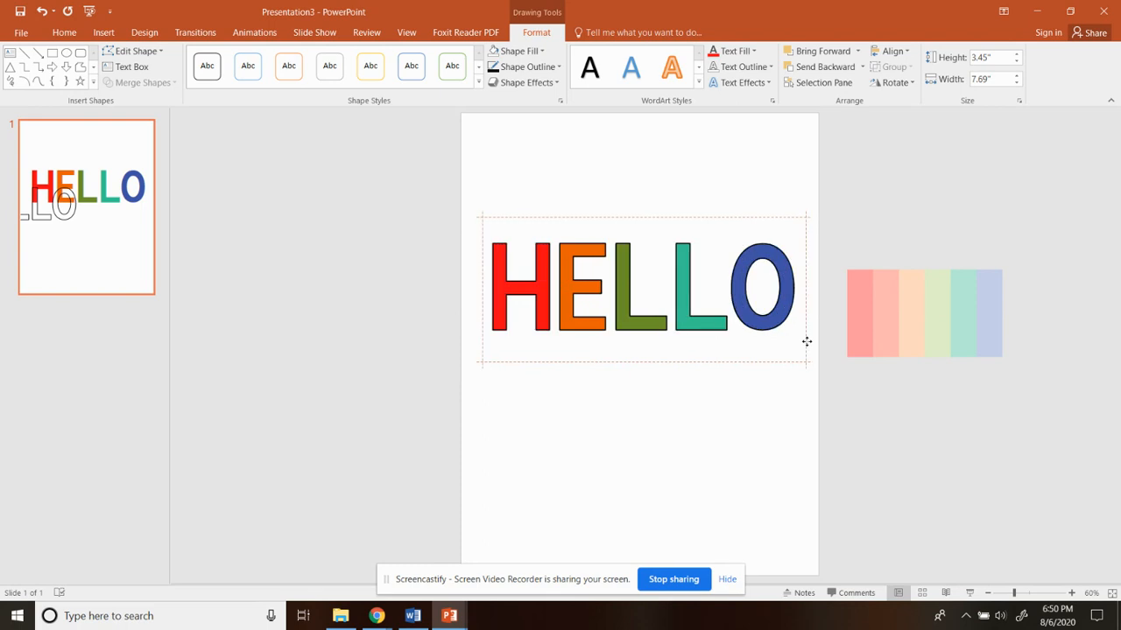
key(Left)
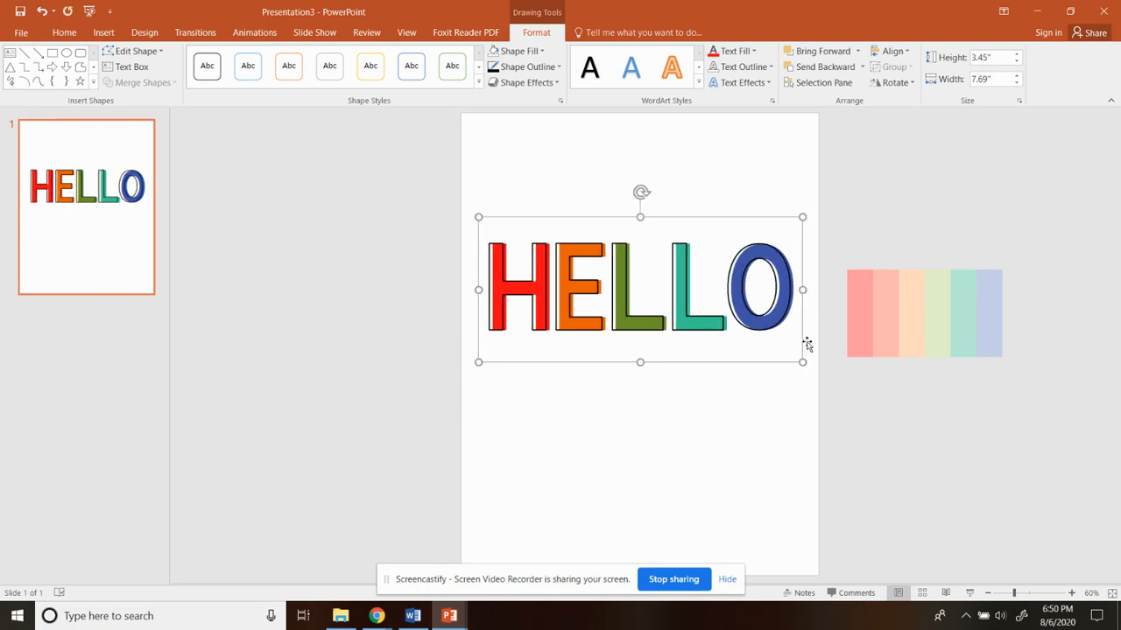
key(Down)
key(Down)
key(Down)
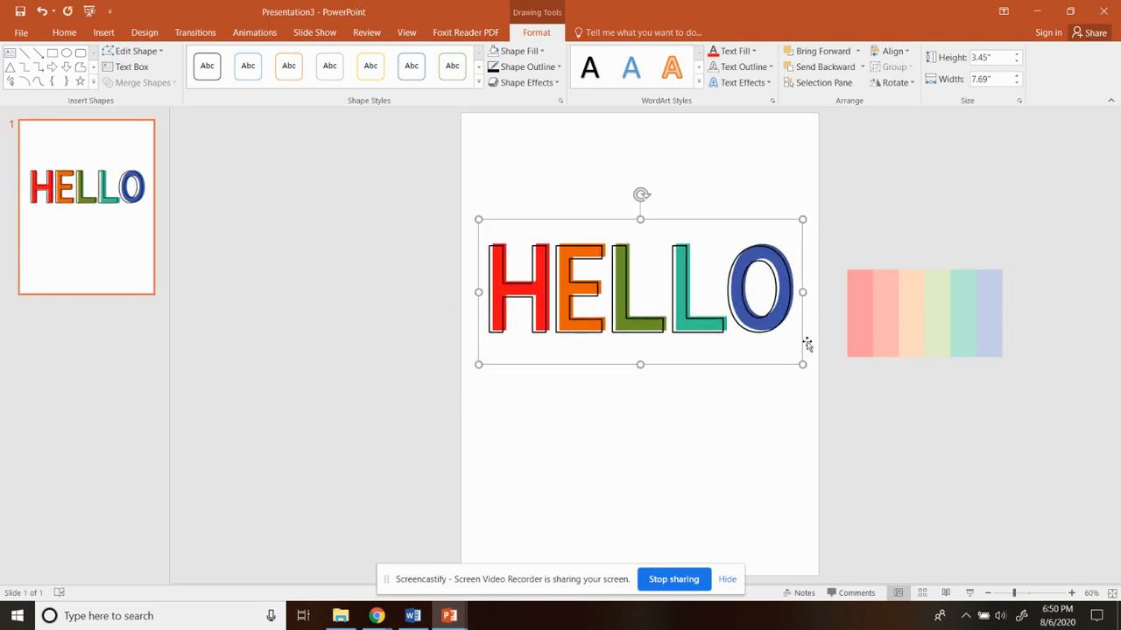
click(808, 453)
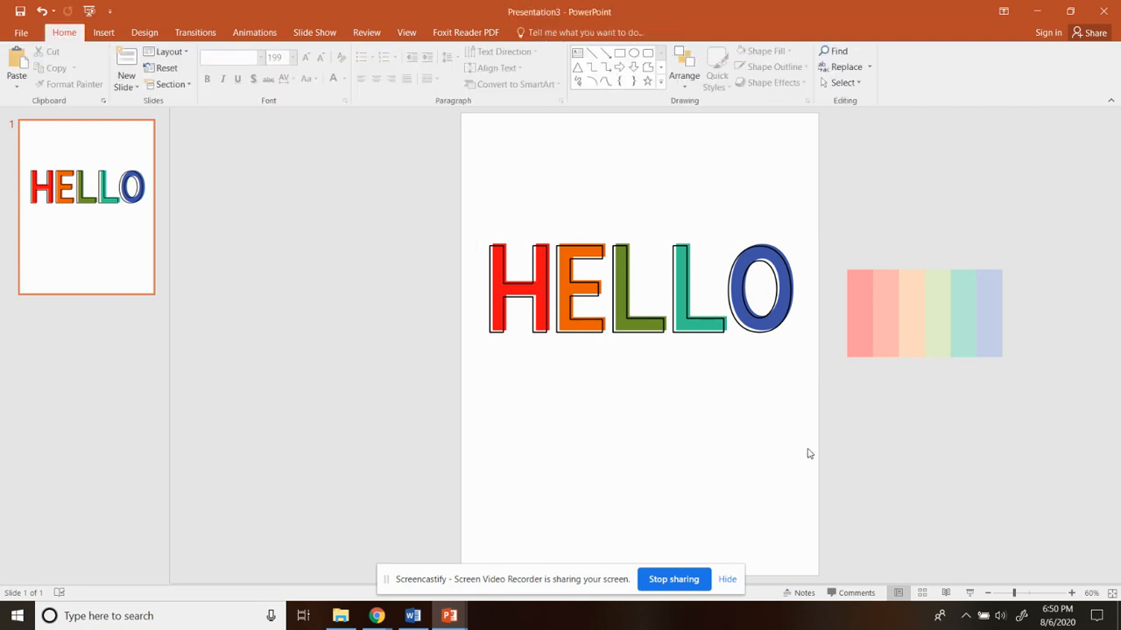
Delete the outlined HELLO and change the text fill of the remaining colored HELLO to black.
click(800, 329)
key(Delete)
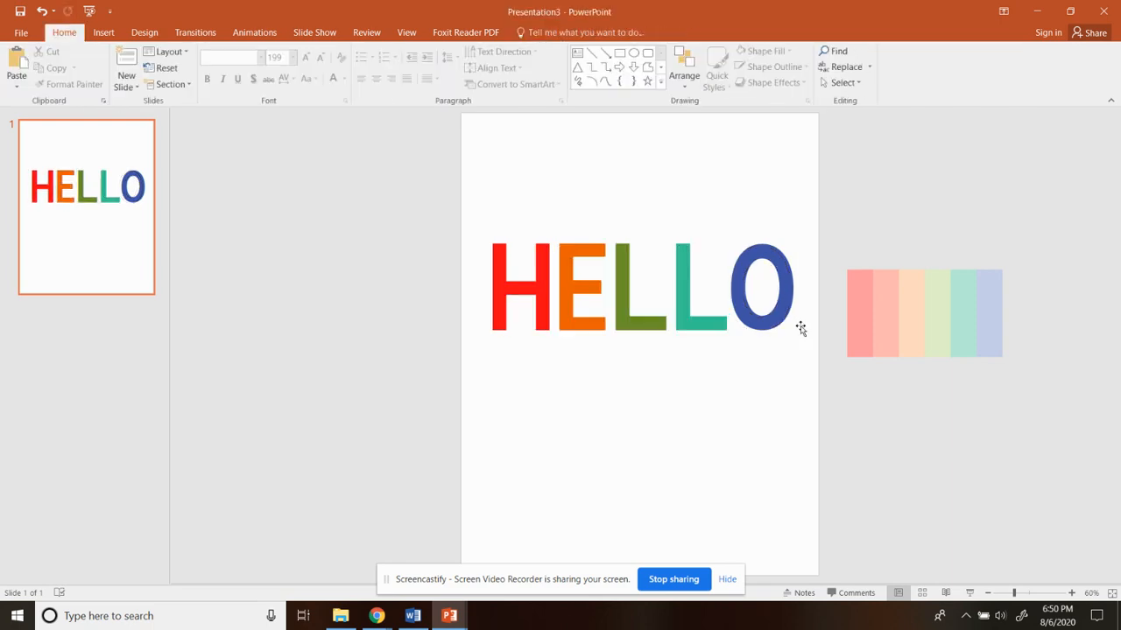
click(800, 328)
click(734, 51)
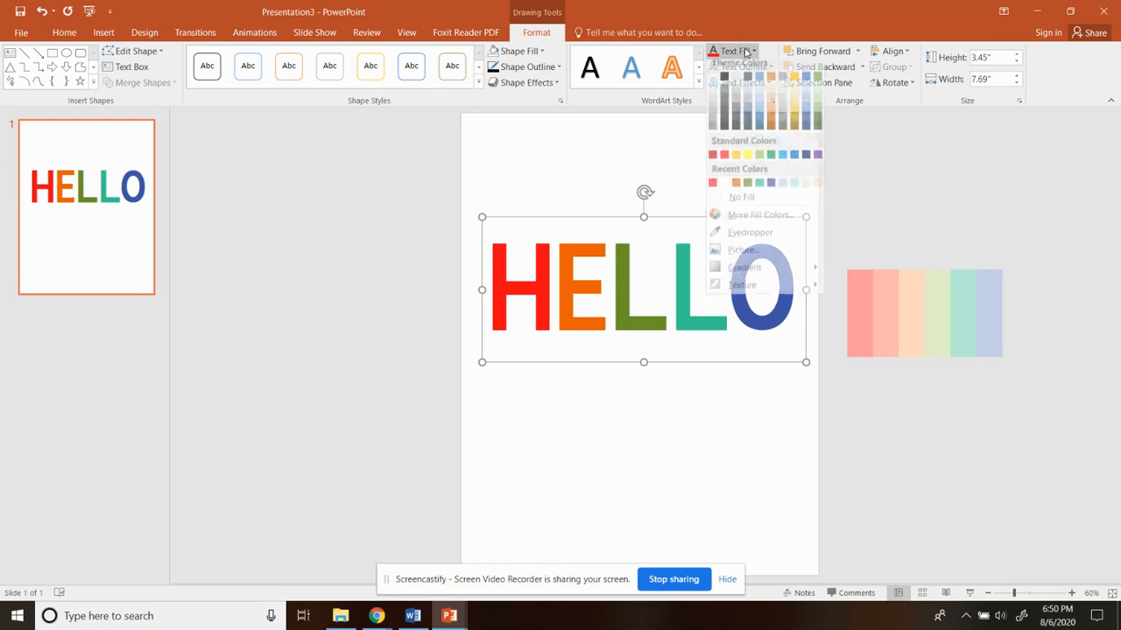
click(724, 82)
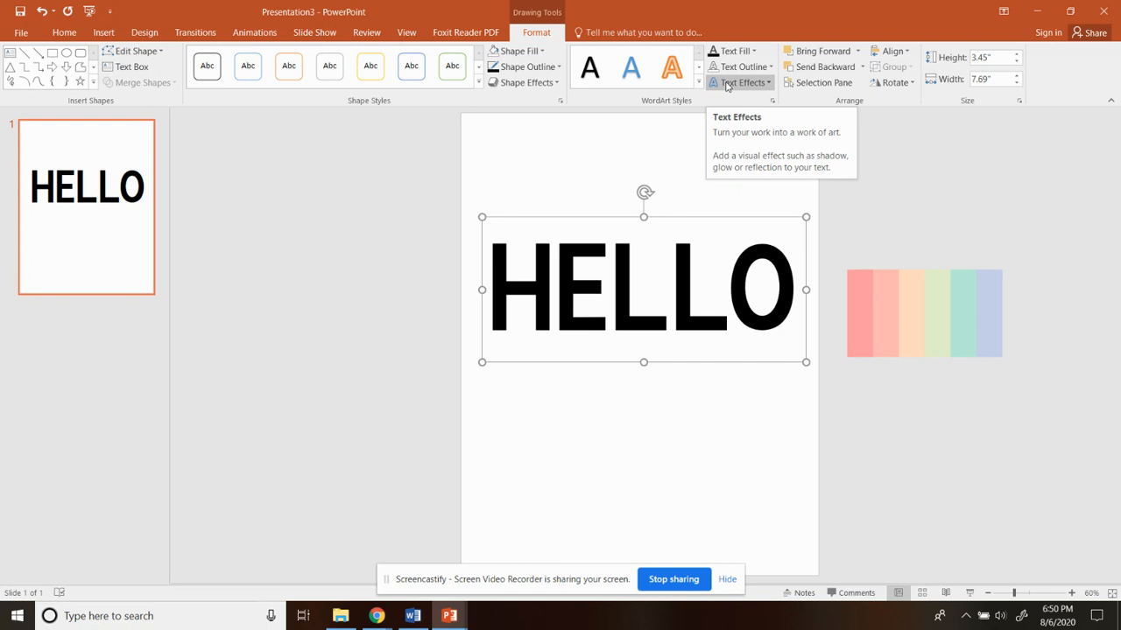
click(725, 82)
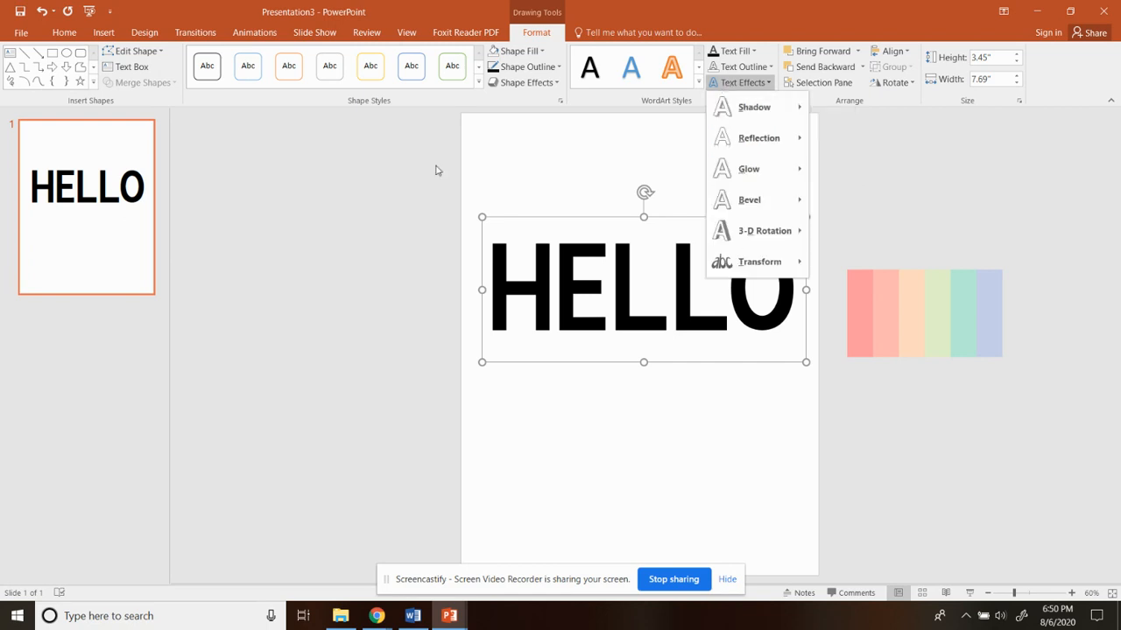
click(331, 195)
click(77, 37)
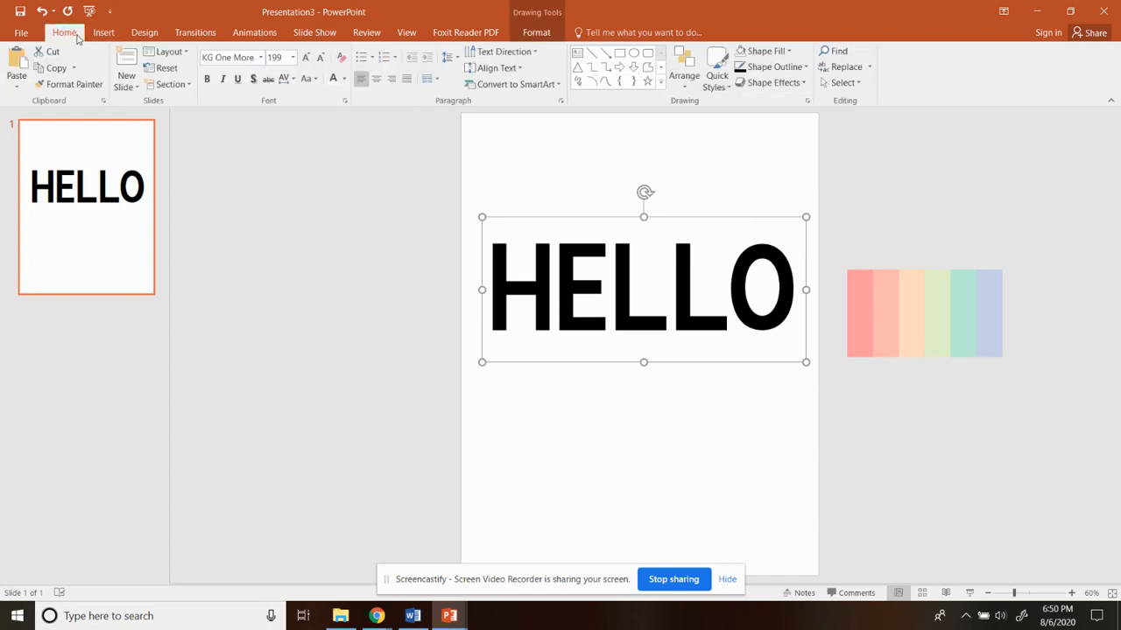
Try the basic text shadow on the black HELLO, then remove it.
click(253, 80)
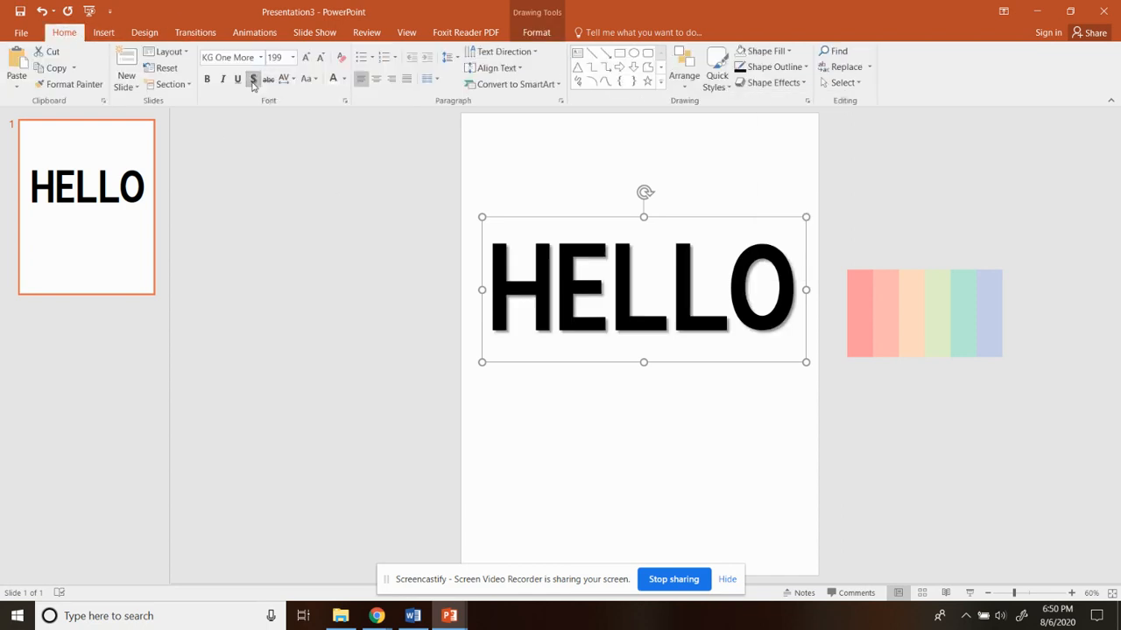
click(253, 80)
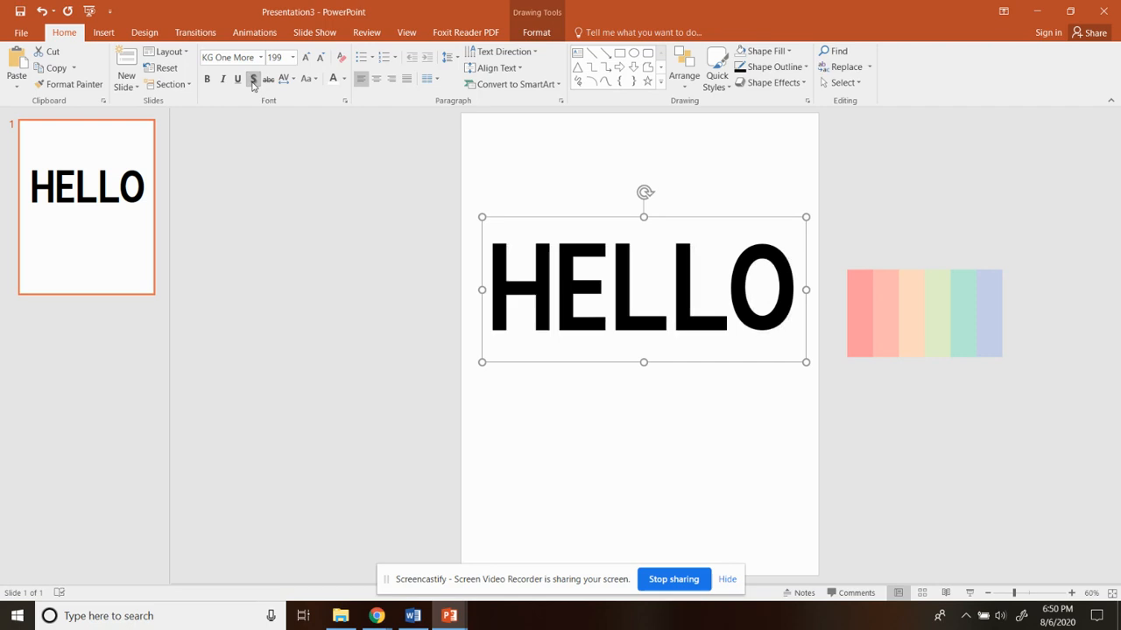
Give the black HELLO text an orange glow with a size of 8 pt and 0% transparency.
click(537, 32)
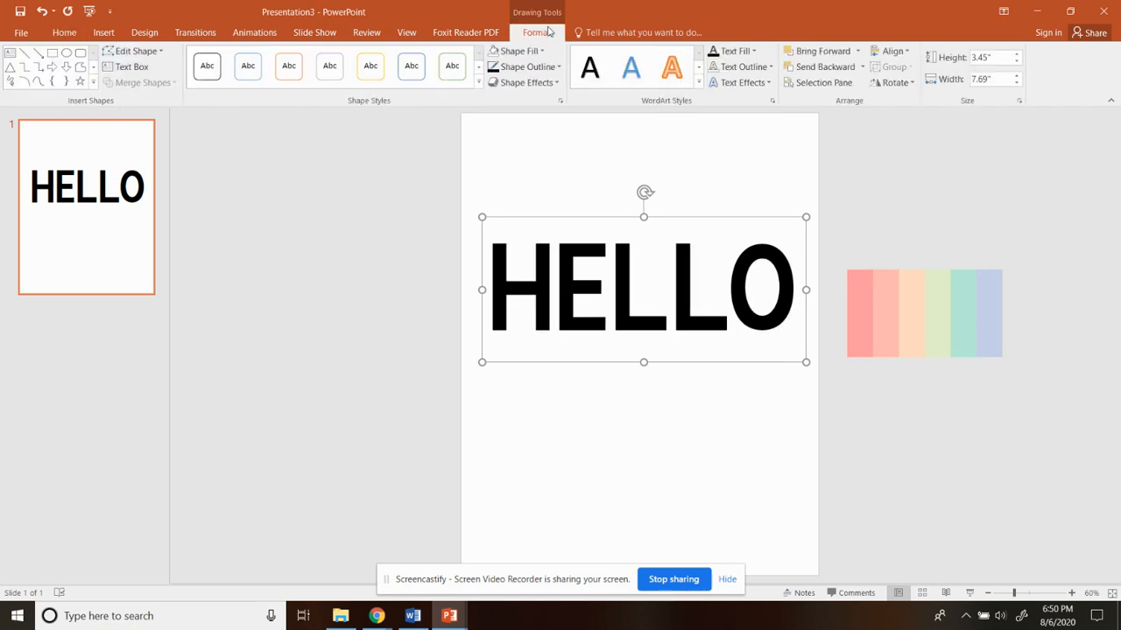
click(763, 82)
mouse_move(770, 115)
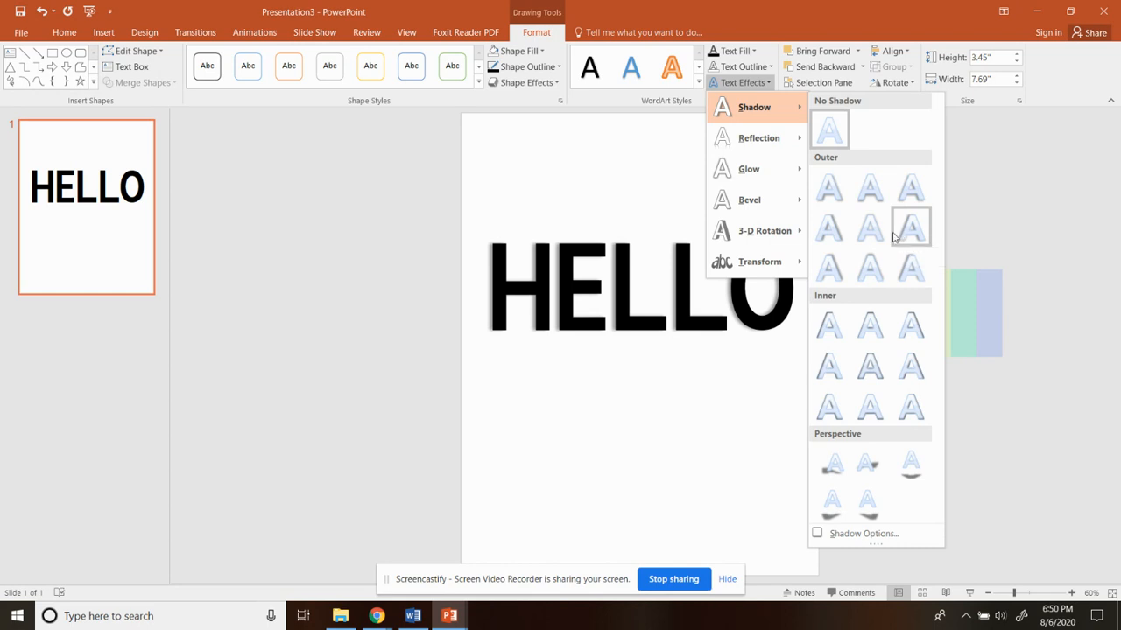
mouse_move(757, 150)
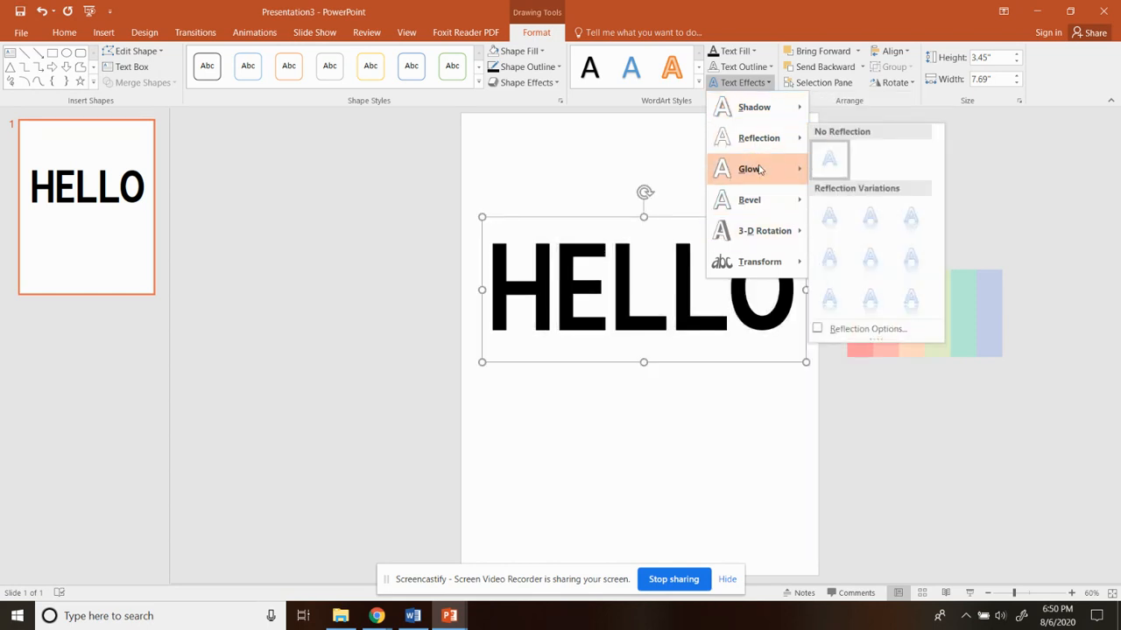
mouse_move(760, 174)
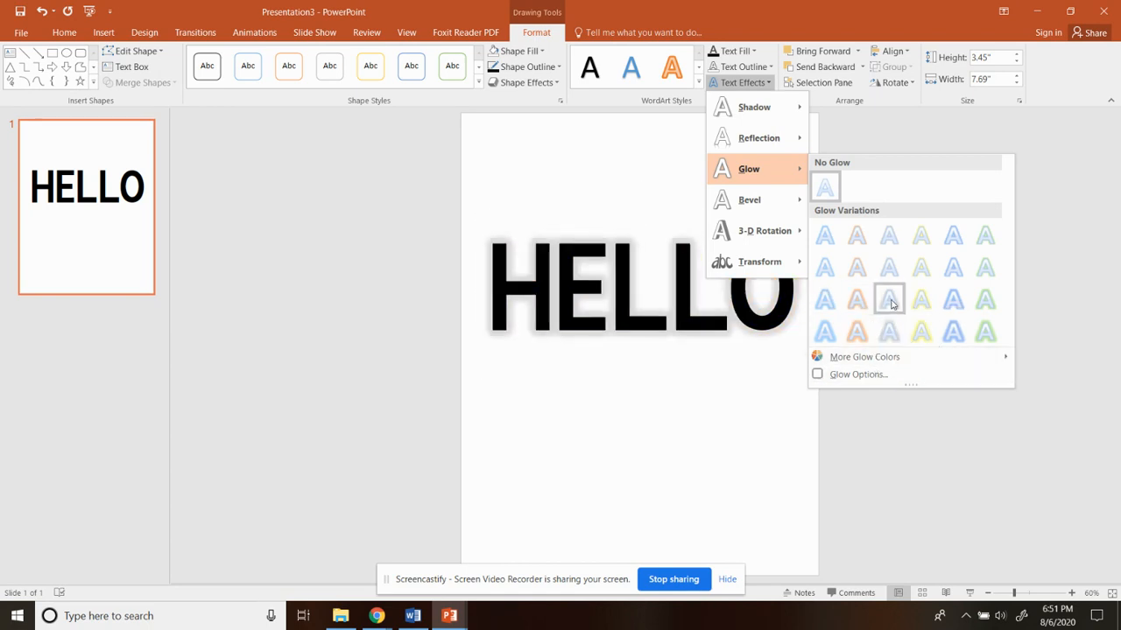
click(892, 375)
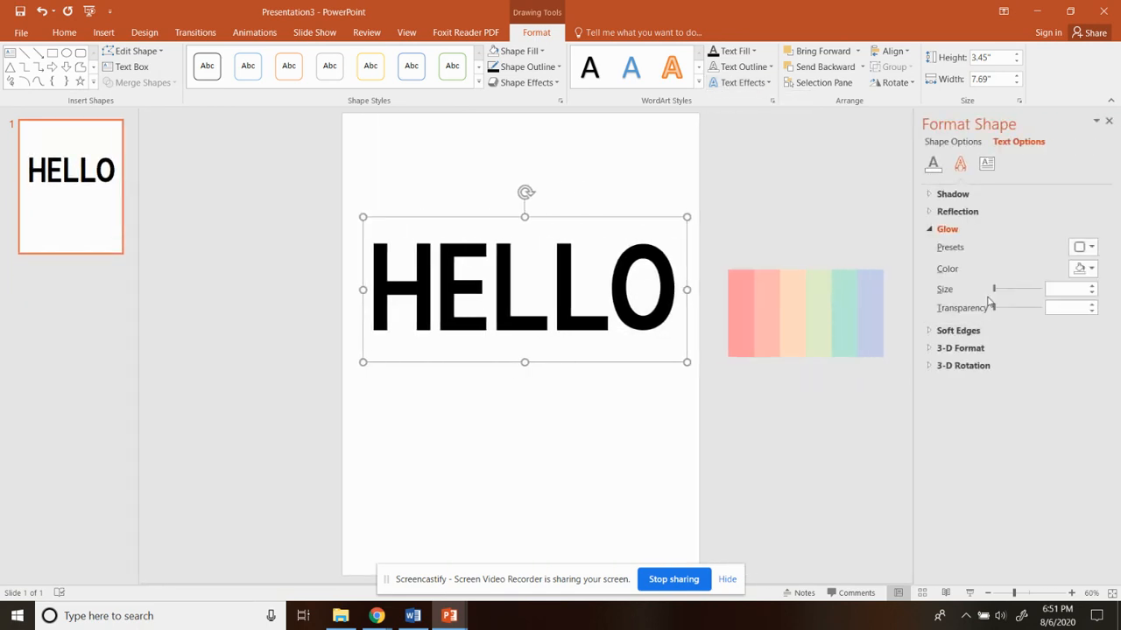
click(1092, 248)
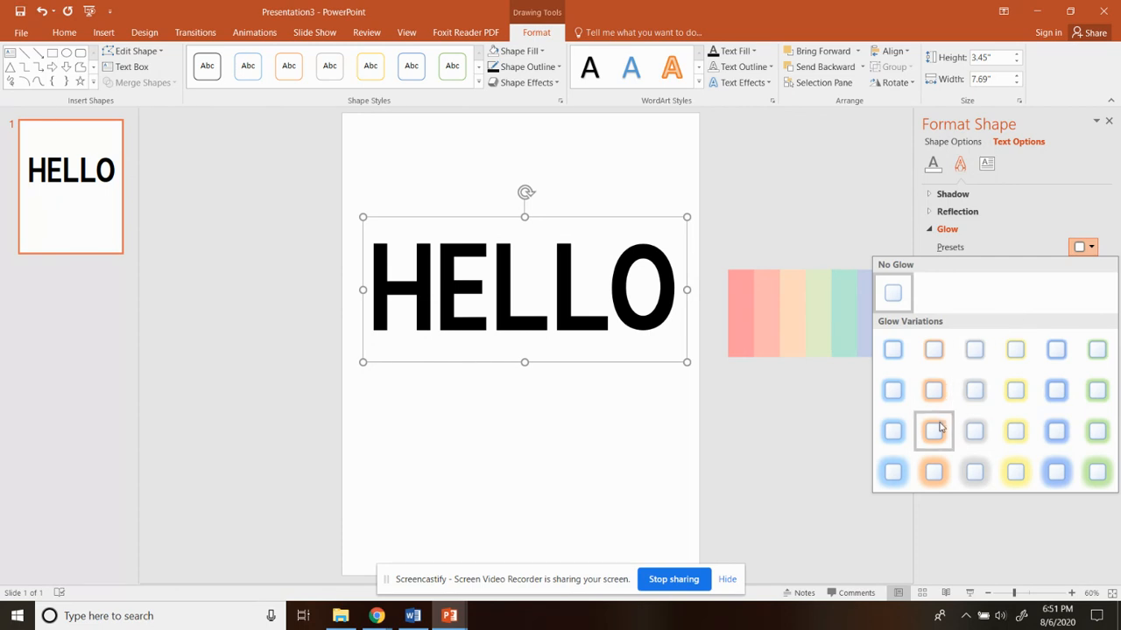
click(939, 431)
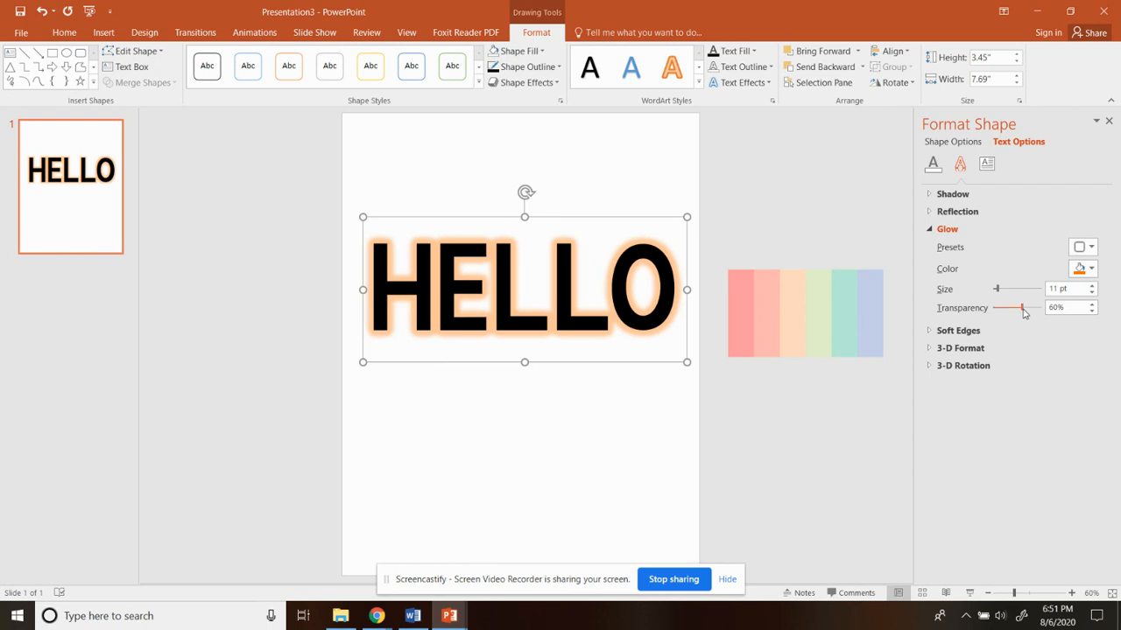
drag(1023, 312, 997, 295)
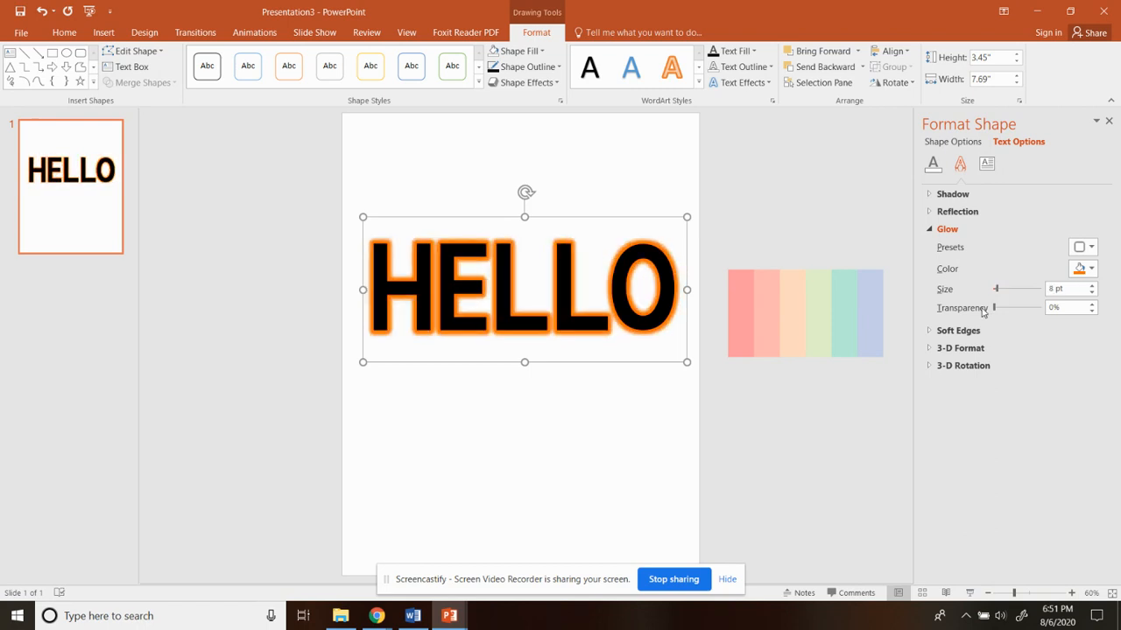